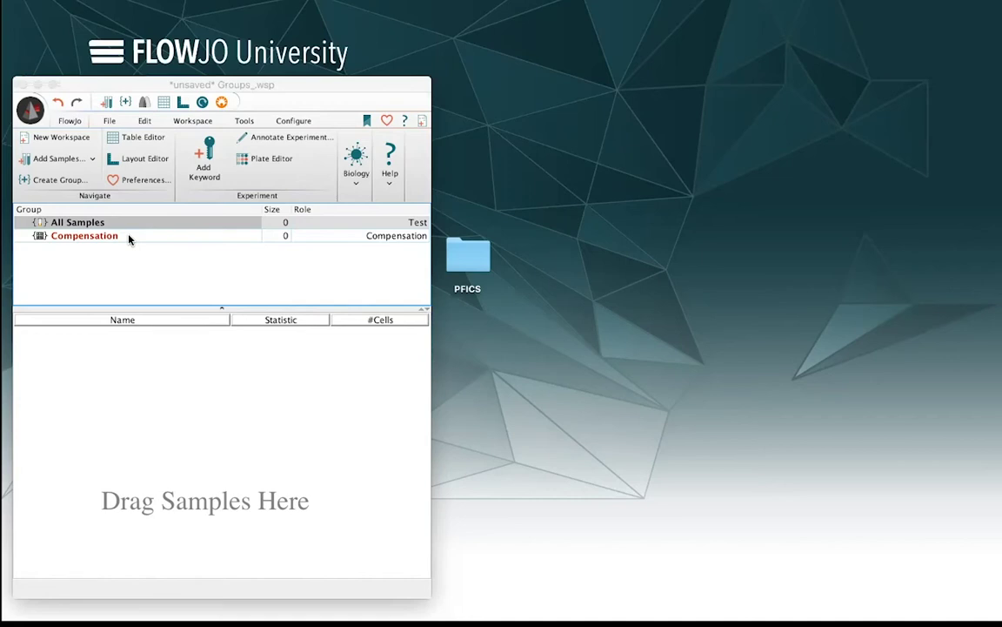
- Import the PFICS folder's 46 samples as a PFICS group and sort the sample list by name
{"action": "left_click", "coordinate": [129, 239]}
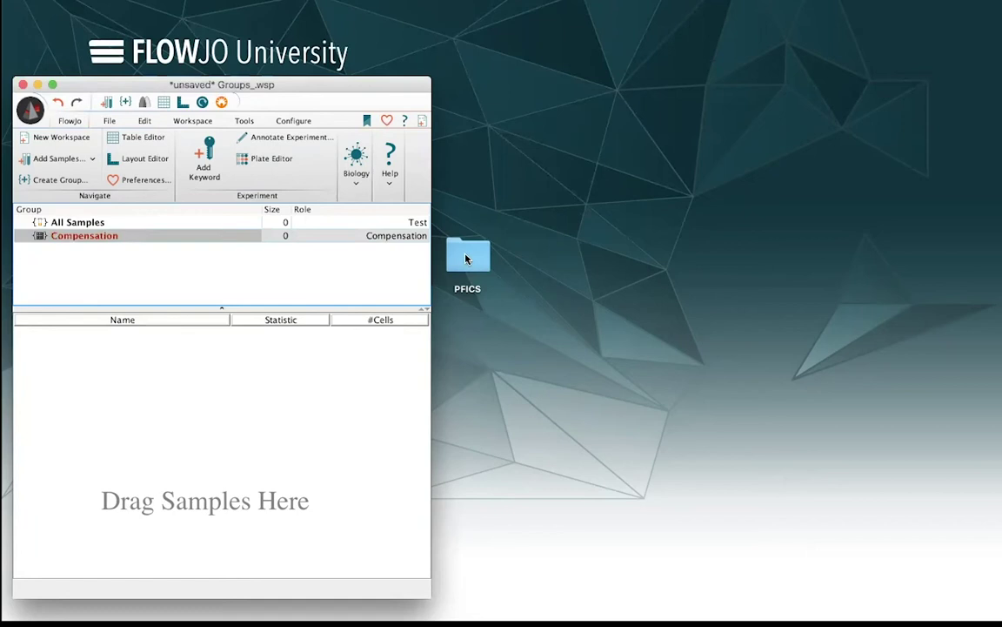
{"action": "left_click_drag", "start_coordinate": [470, 260], "coordinate": [208, 256]}
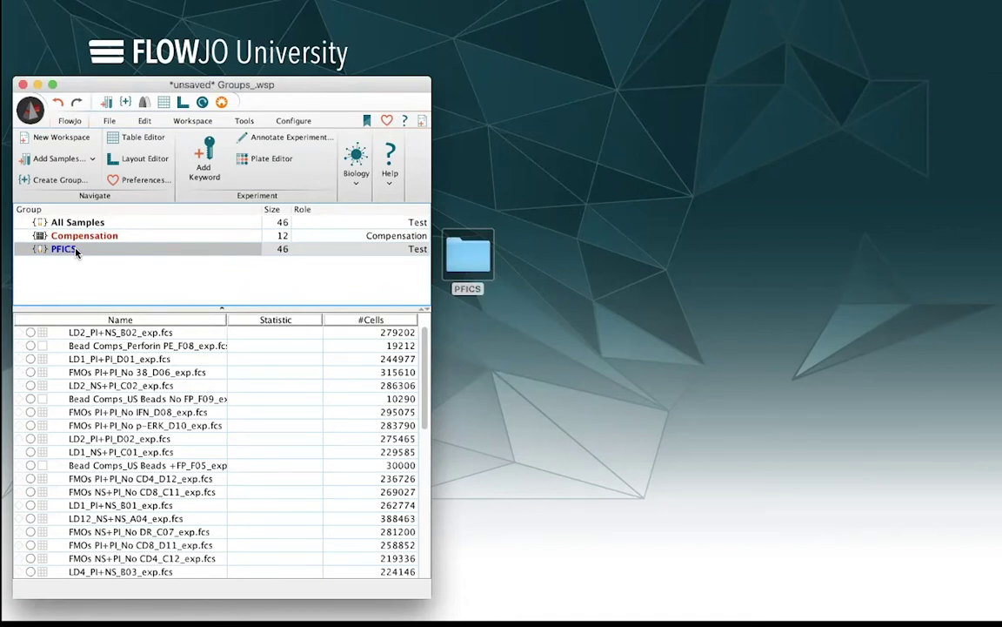
{"action": "left_click", "coordinate": [121, 320]}
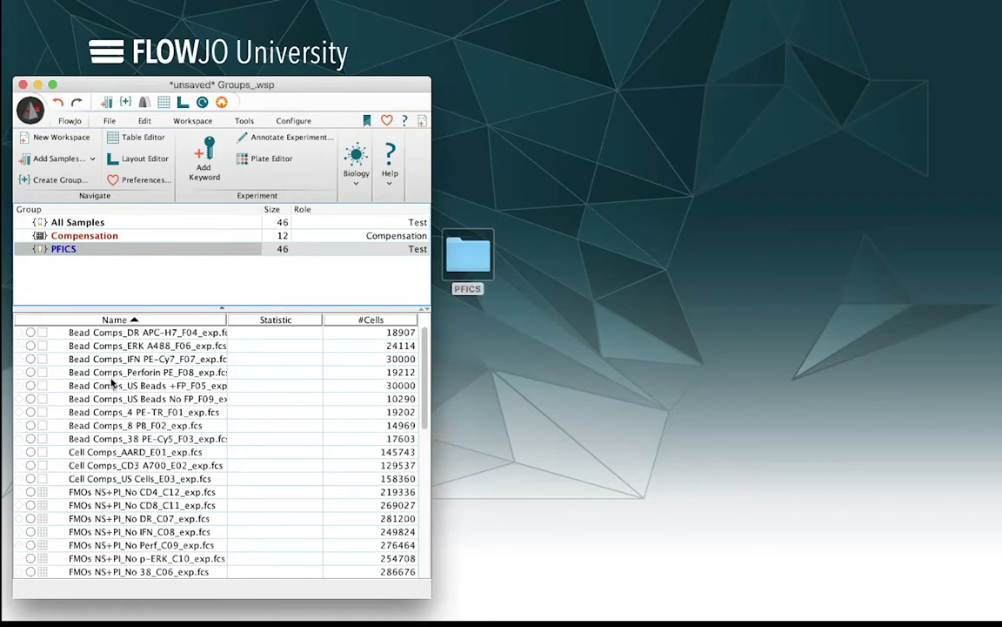
{"action": "scroll", "coordinate": [111, 383], "scroll_direction": "down", "scroll_amount": 5}
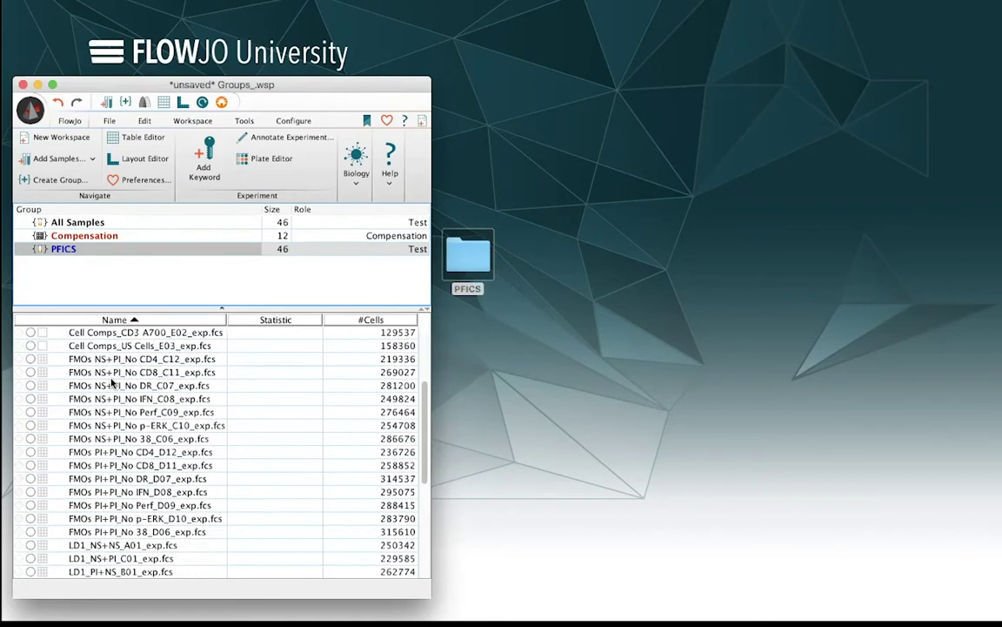
{"action": "scroll", "coordinate": [100, 378], "scroll_direction": "down", "scroll_amount": 6}
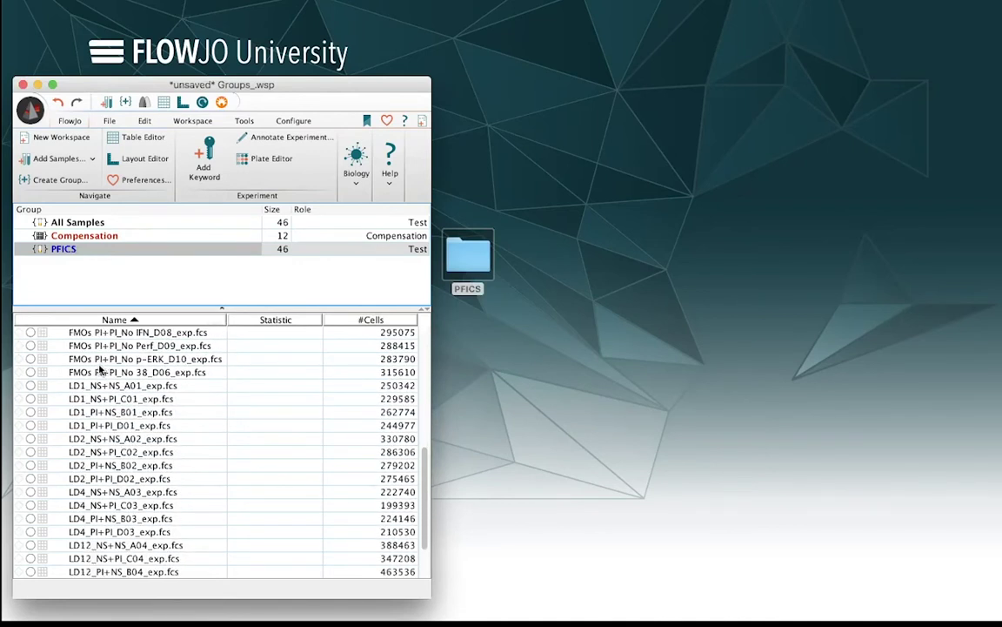
- In the PFICS group's properties, change its name to 'Stained' and keep the Test role
{"action": "right_click", "coordinate": [87, 250]}
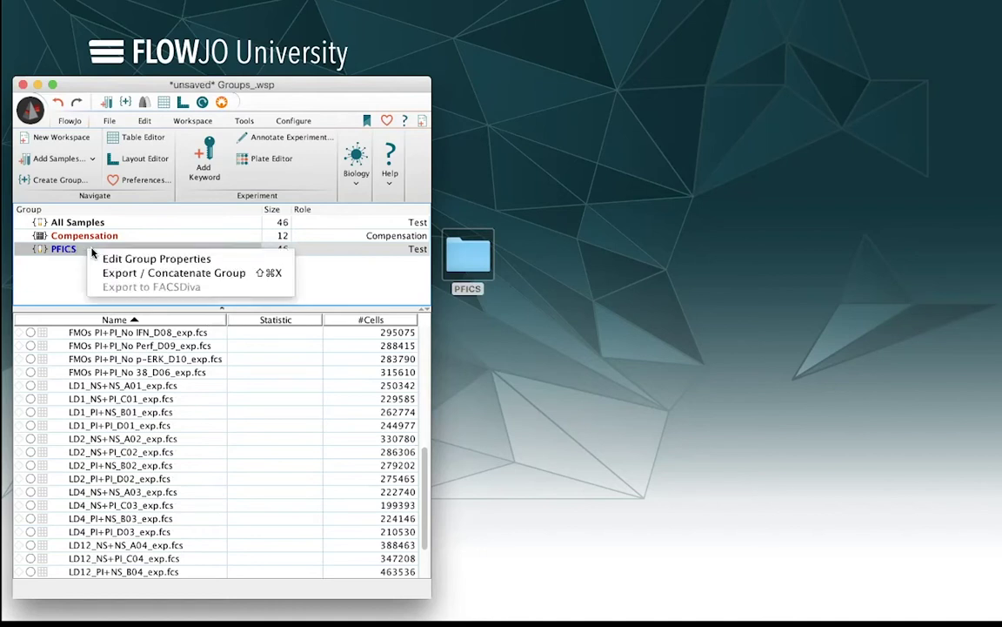
{"action": "left_click", "coordinate": [119, 260]}
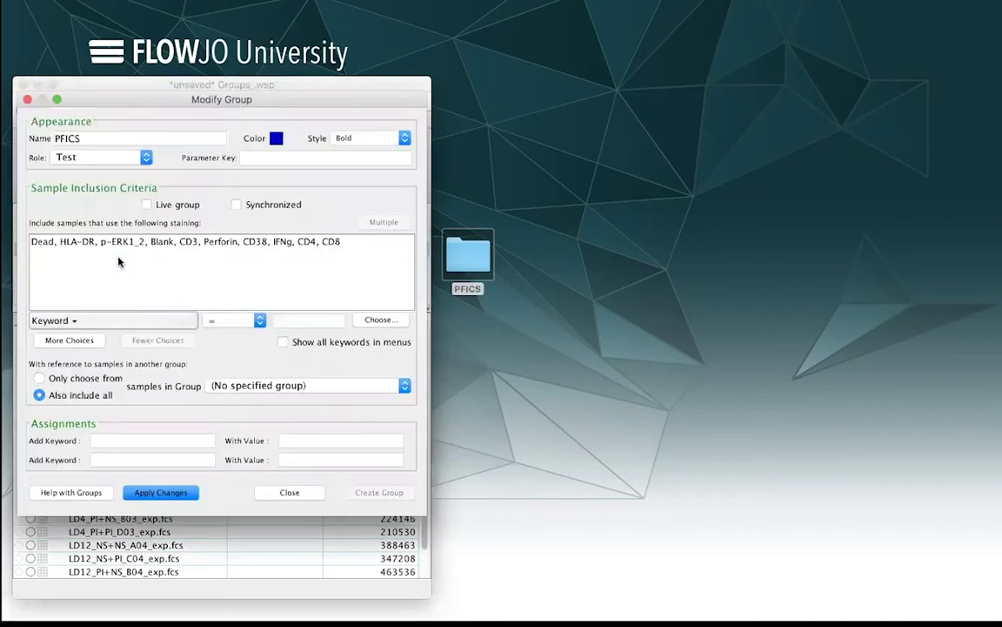
{"action": "left_click_drag", "start_coordinate": [161, 103], "coordinate": [640, 90]}
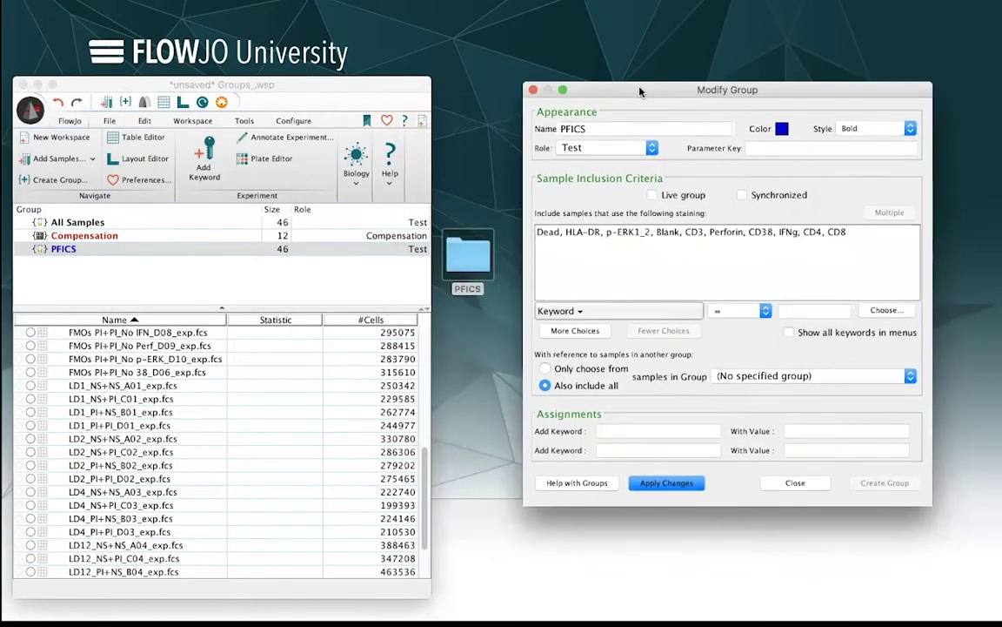
{"action": "double_click", "coordinate": [574, 129]}
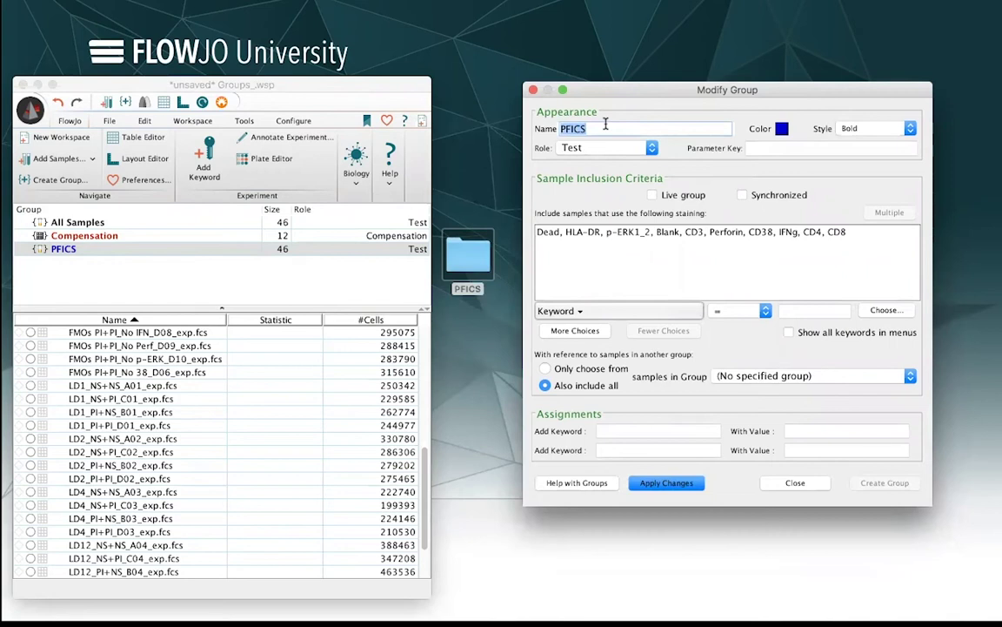
{"action": "type", "text": "Sta"}
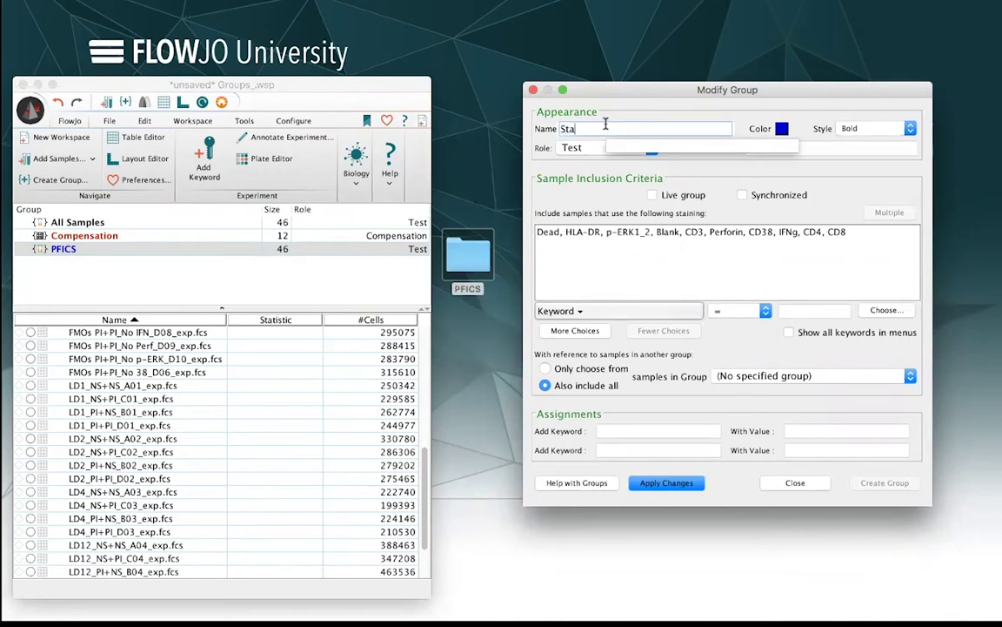
{"action": "type", "text": "ined"}
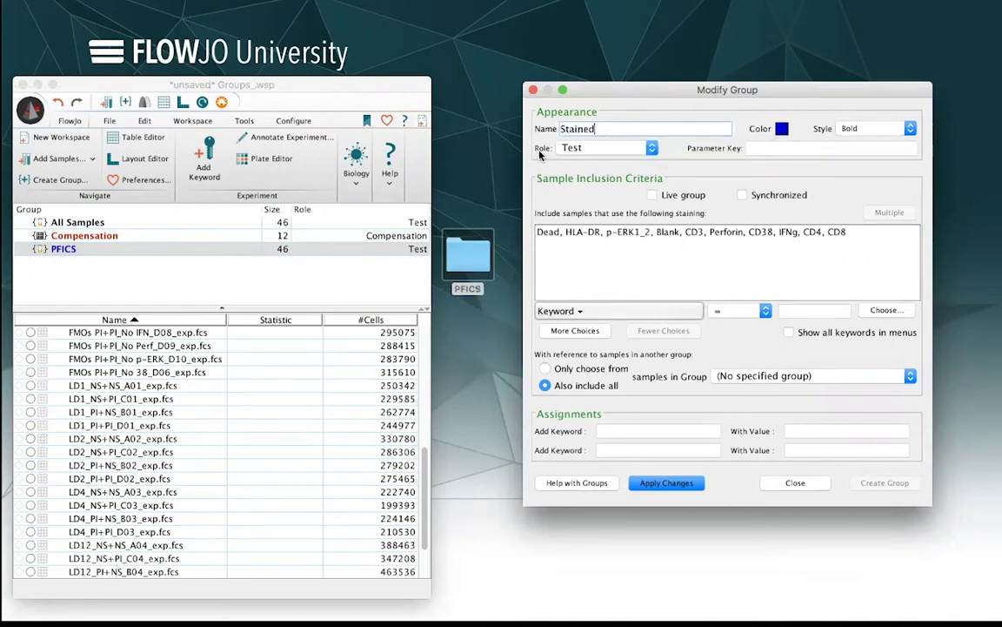
{"action": "left_click", "coordinate": [652, 149]}
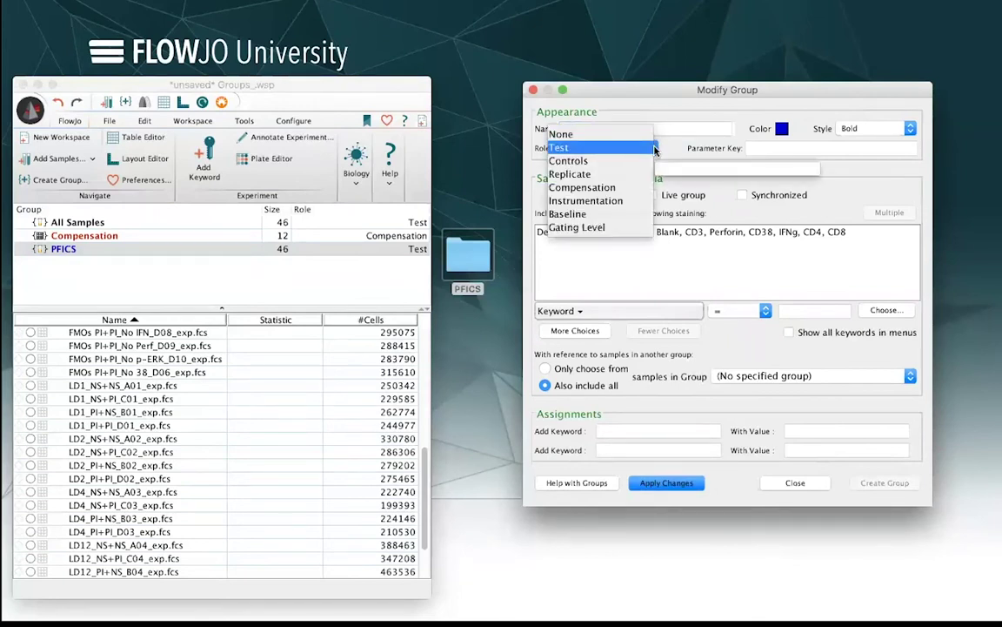
{"action": "left_click", "coordinate": [794, 132]}
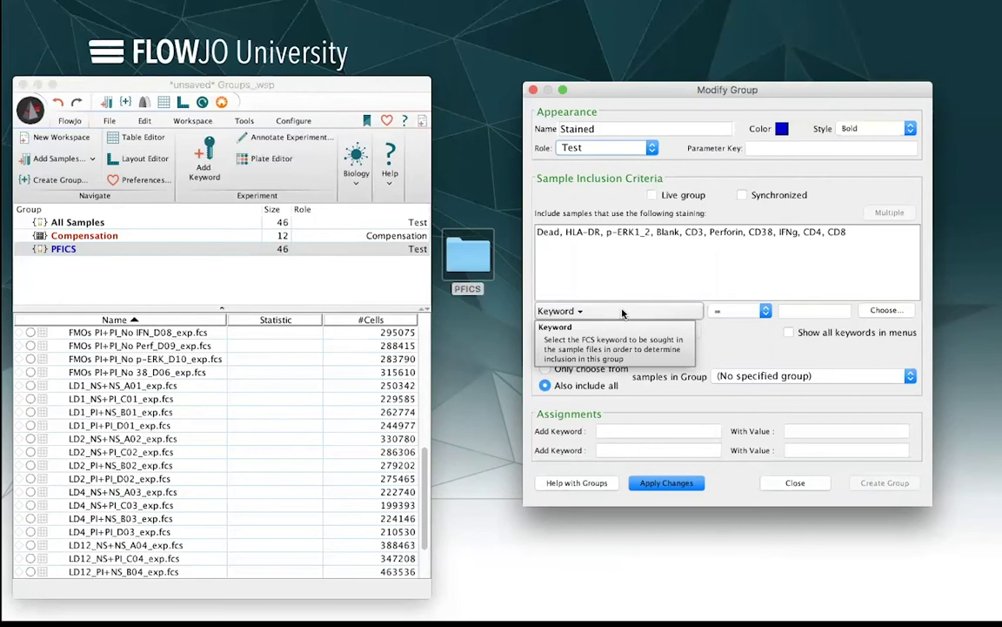
- Set the Stained group's single criterion to $FIL Contains LD and apply it, leaving 20 samples
{"action": "left_click", "coordinate": [622, 311]}
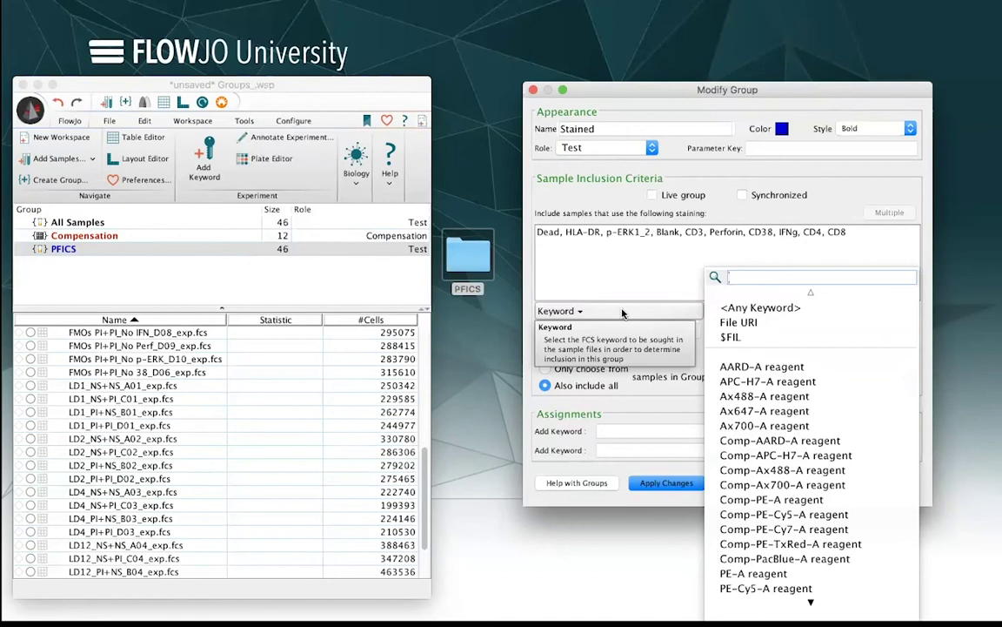
{"action": "type", "text": "$"}
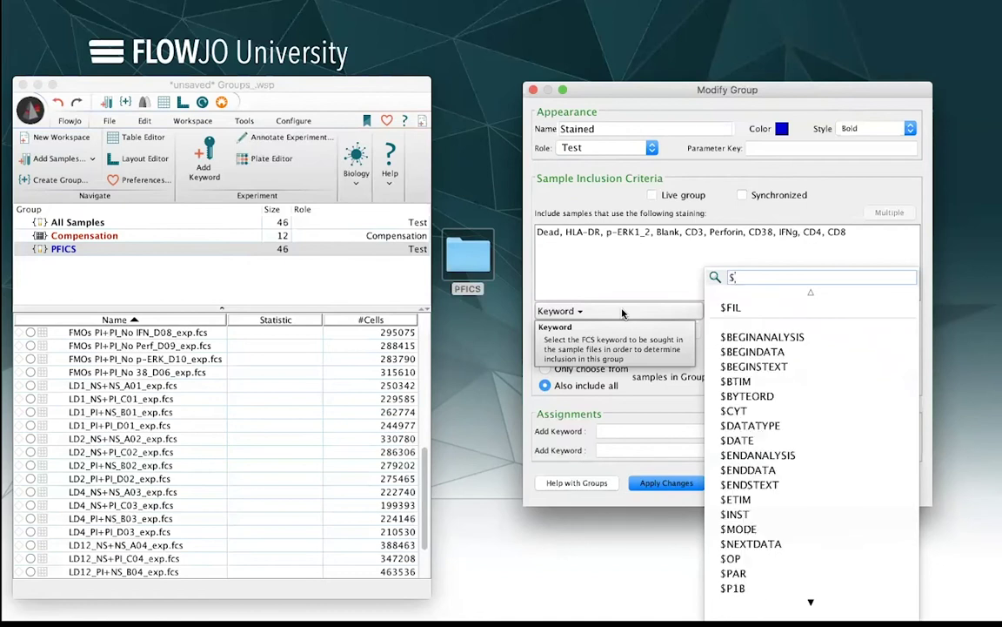
{"action": "type", "text": "fil"}
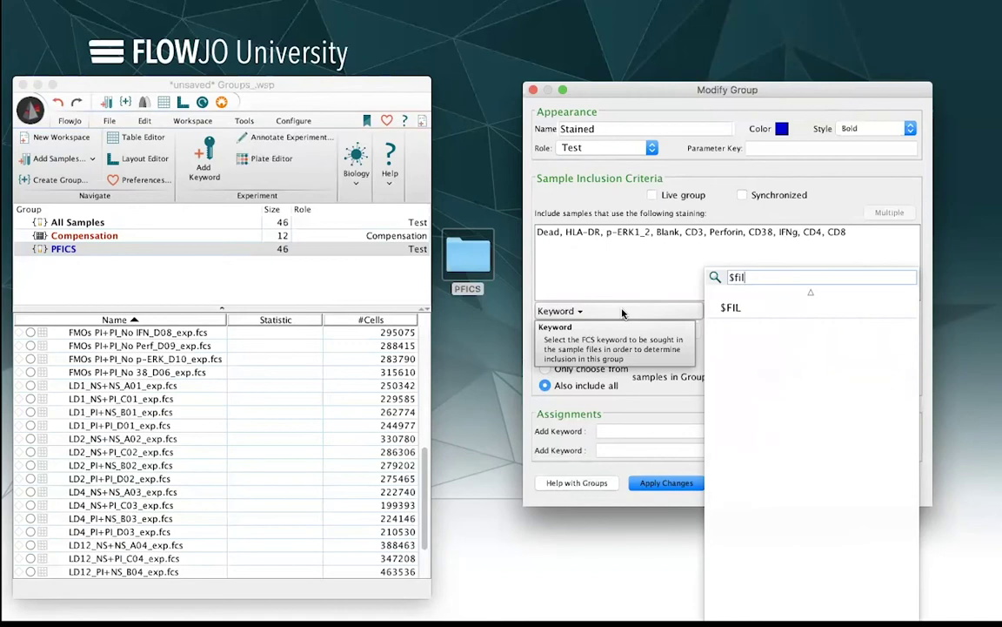
{"action": "left_click", "coordinate": [766, 310]}
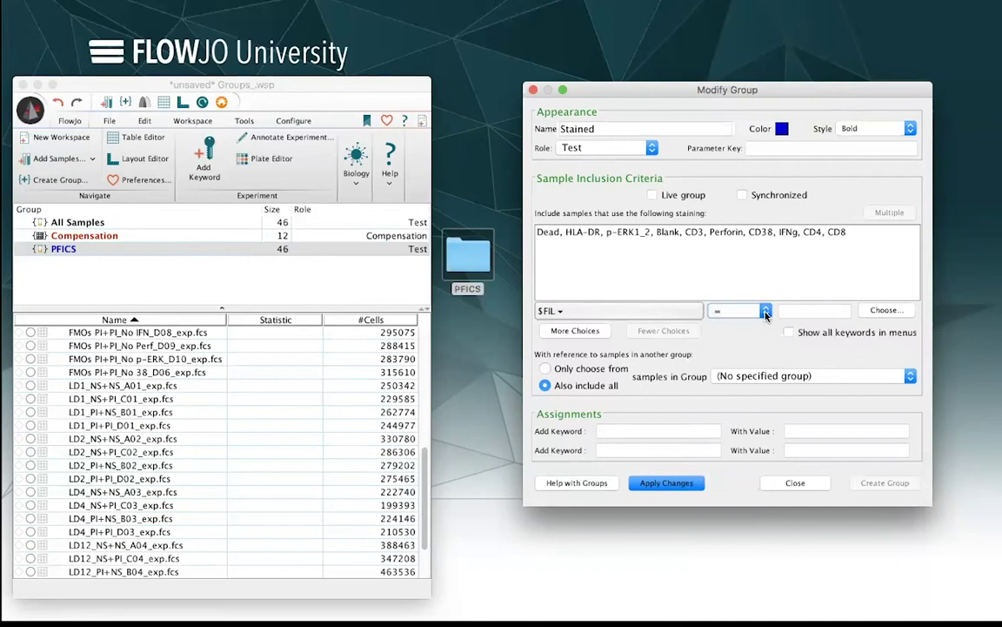
{"action": "left_click", "coordinate": [765, 313]}
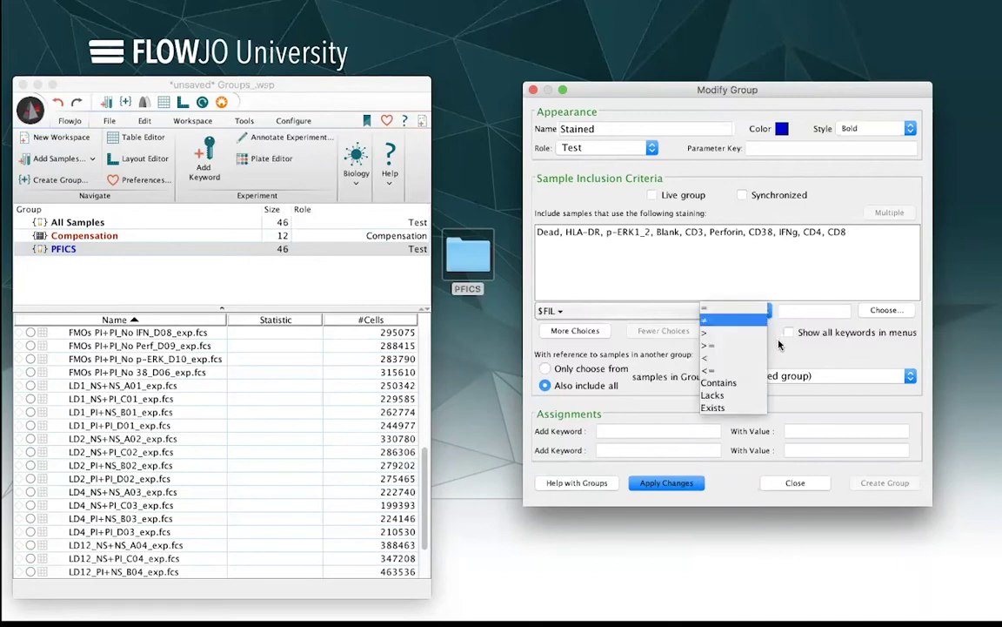
{"action": "left_click", "coordinate": [745, 384]}
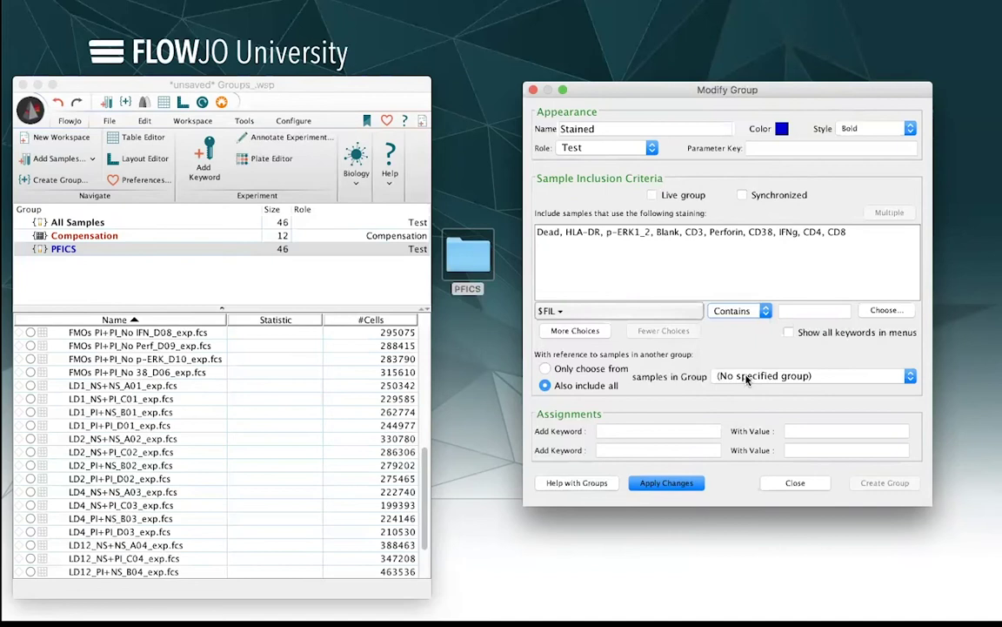
{"action": "left_click", "coordinate": [793, 310]}
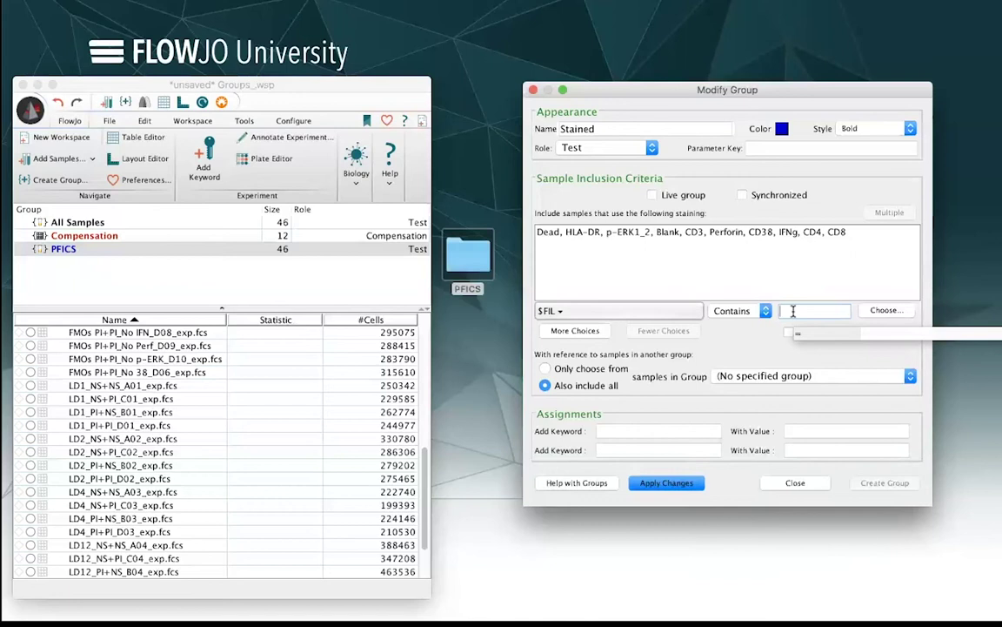
{"action": "type", "text": "LD"}
{"action": "left_click", "coordinate": [594, 333]}
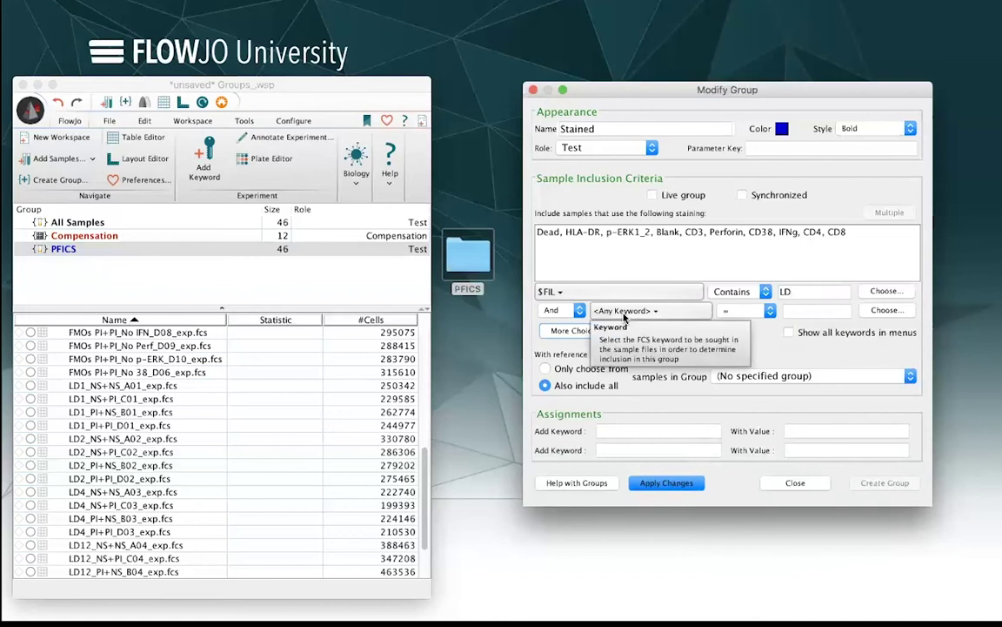
{"action": "left_click", "coordinate": [647, 332]}
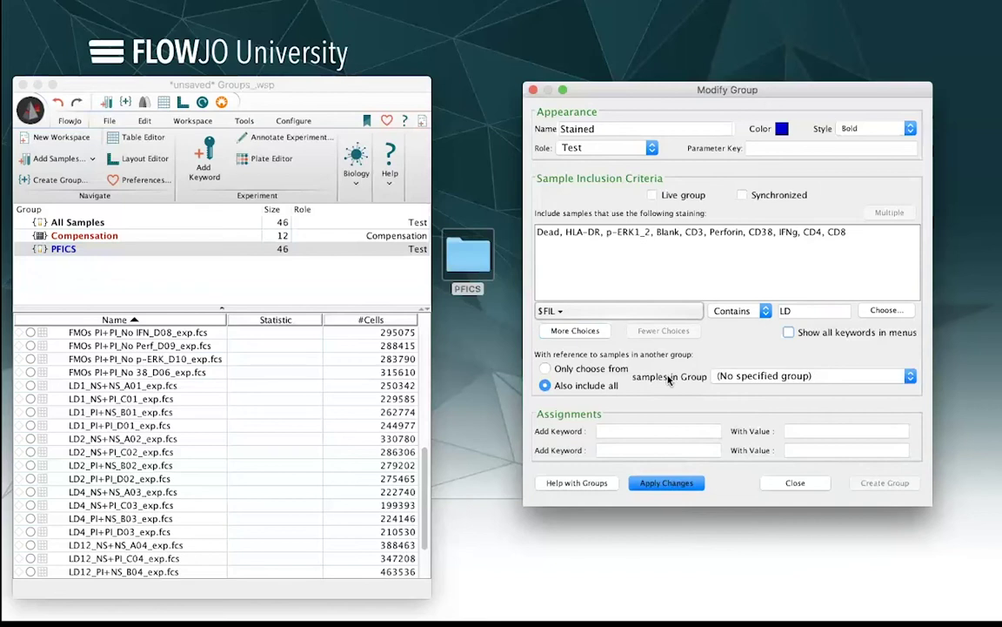
{"action": "left_click", "coordinate": [680, 484]}
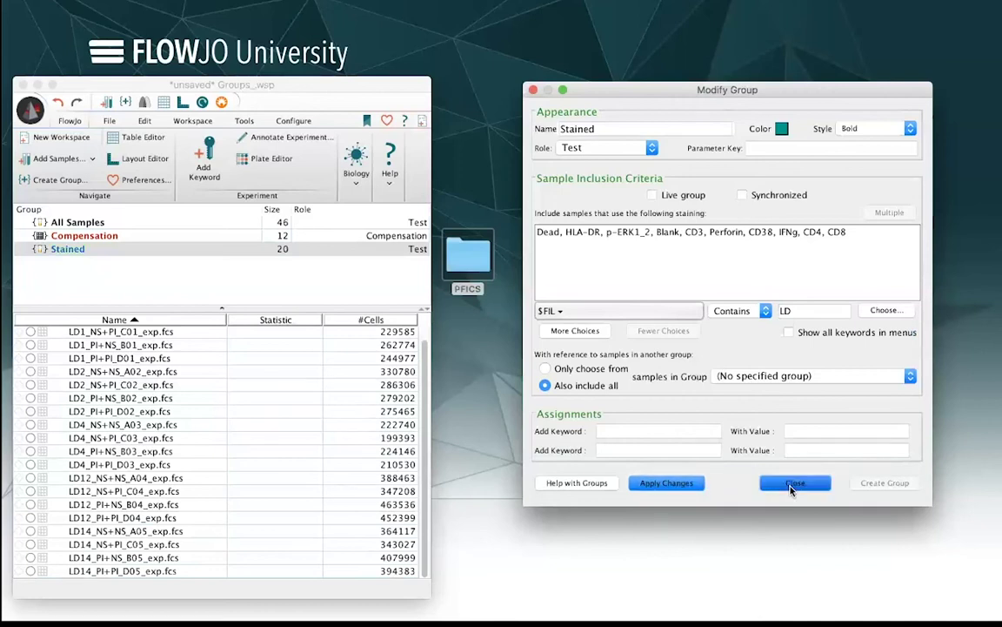
- Close the Modify Group dialog to return to the workspace with Stained's 20 samples
{"action": "left_click", "coordinate": [791, 483]}
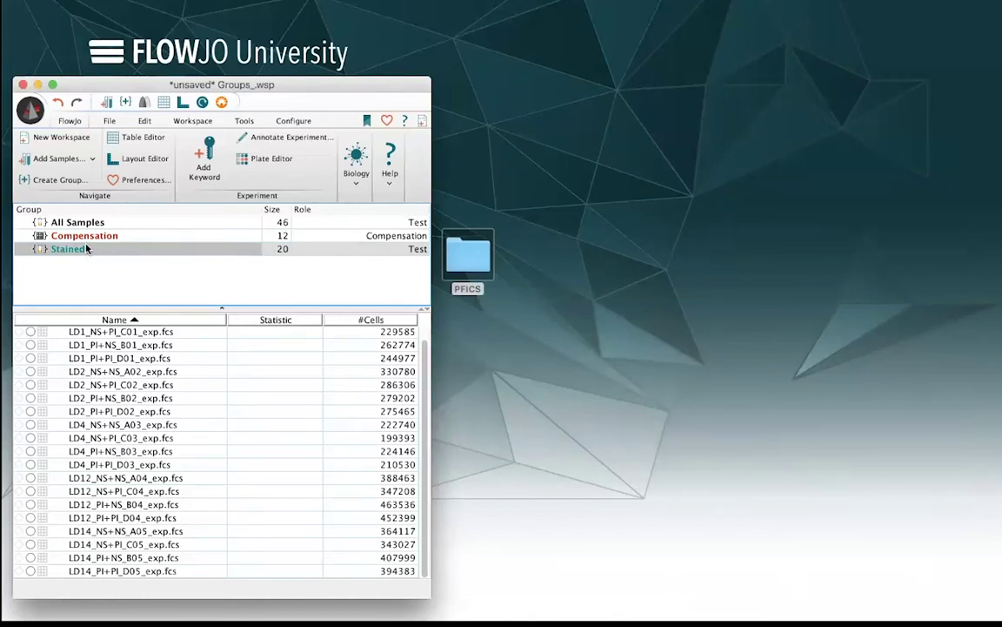
- Start a new group named 'Controls' with the Controls role and light pink colour
{"action": "left_click", "coordinate": [61, 180]}
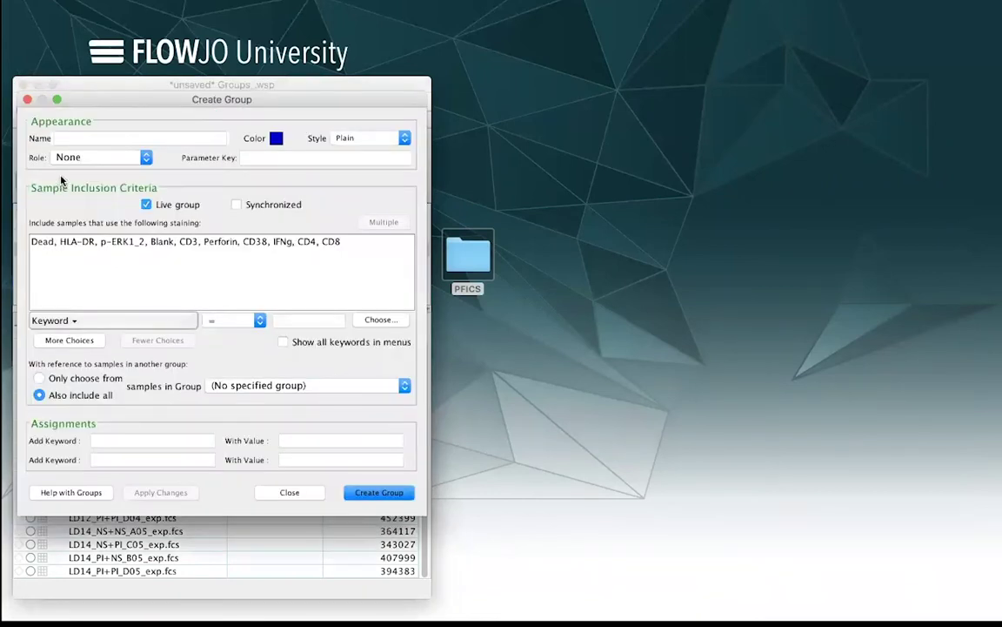
{"action": "left_click_drag", "start_coordinate": [122, 102], "coordinate": [648, 108]}
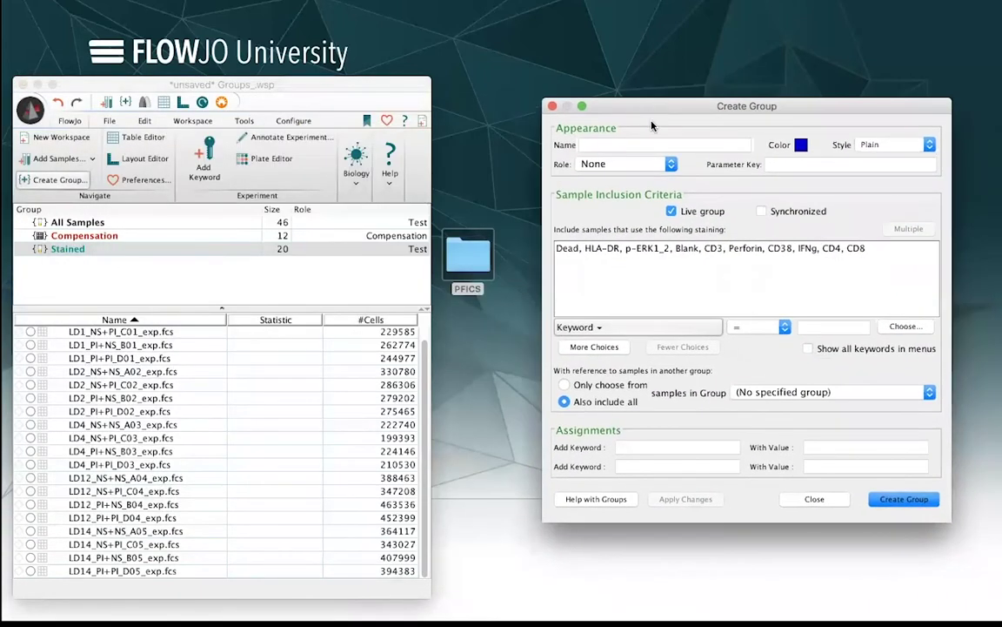
{"action": "left_click", "coordinate": [635, 143]}
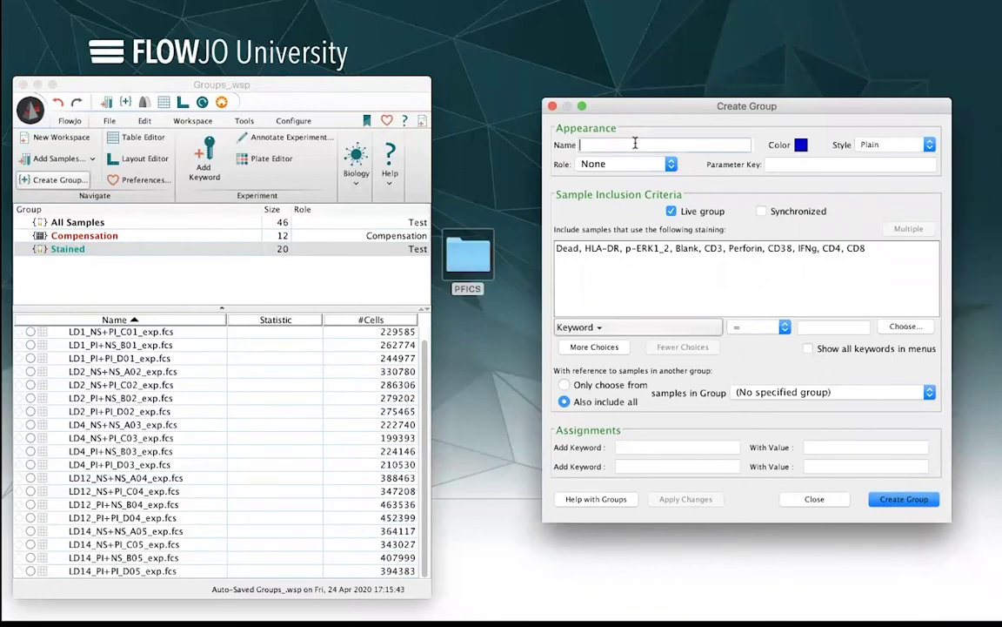
{"action": "type", "text": "Controls"}
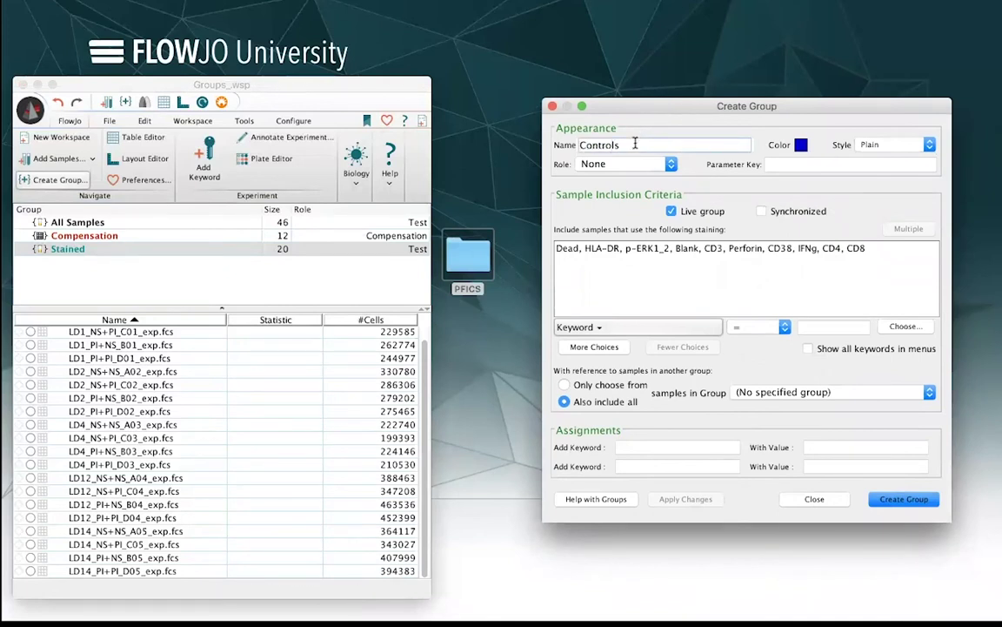
{"action": "left_click", "coordinate": [667, 164]}
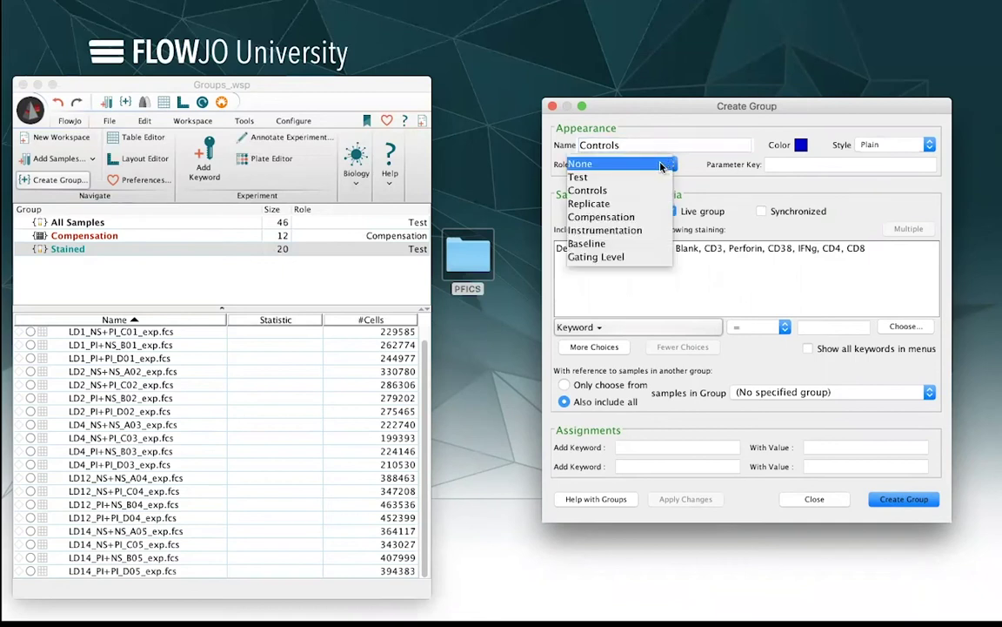
{"action": "left_click", "coordinate": [648, 191]}
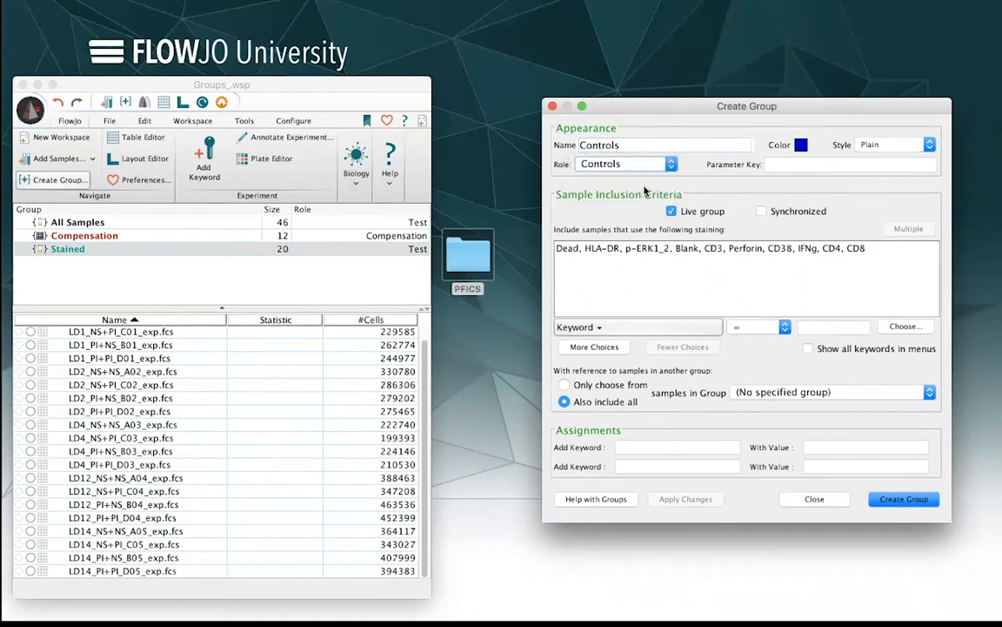
{"action": "left_click", "coordinate": [799, 145]}
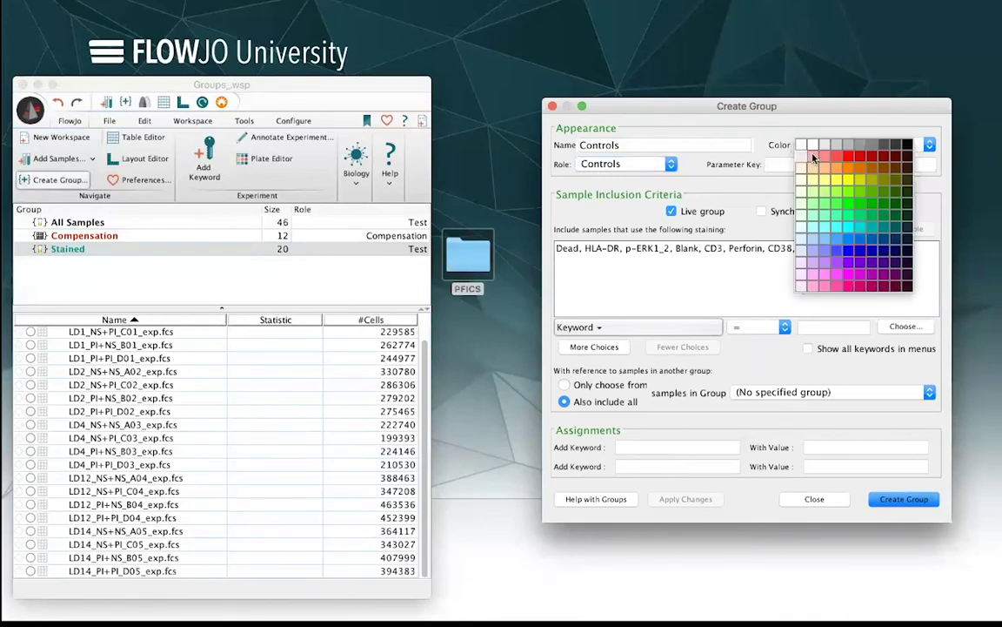
{"action": "left_click", "coordinate": [814, 158]}
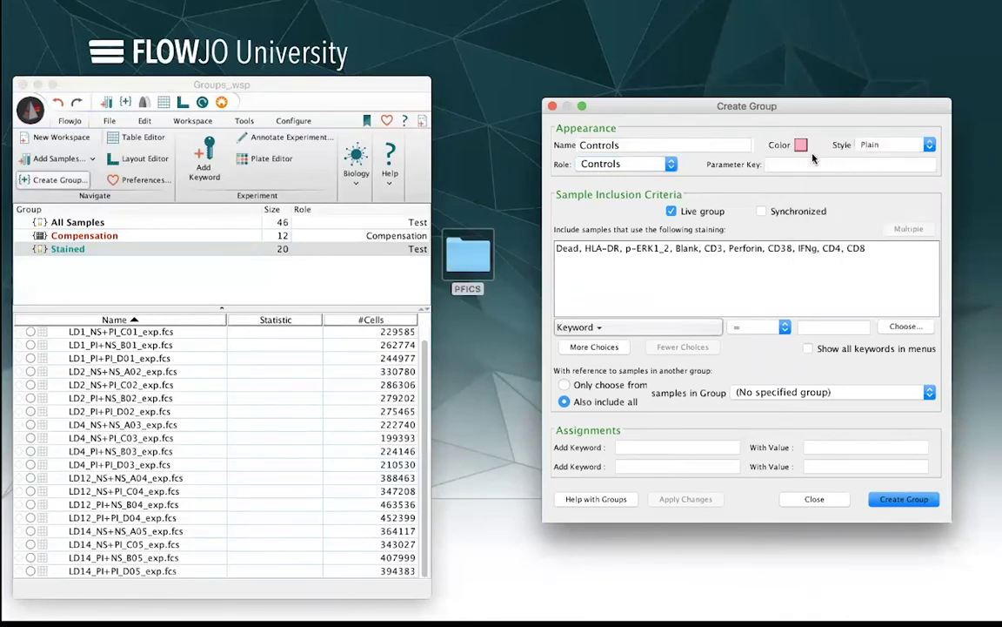
- Make the group collect samples whose $FIL contains FMO, then create it
{"action": "left_click", "coordinate": [716, 325]}
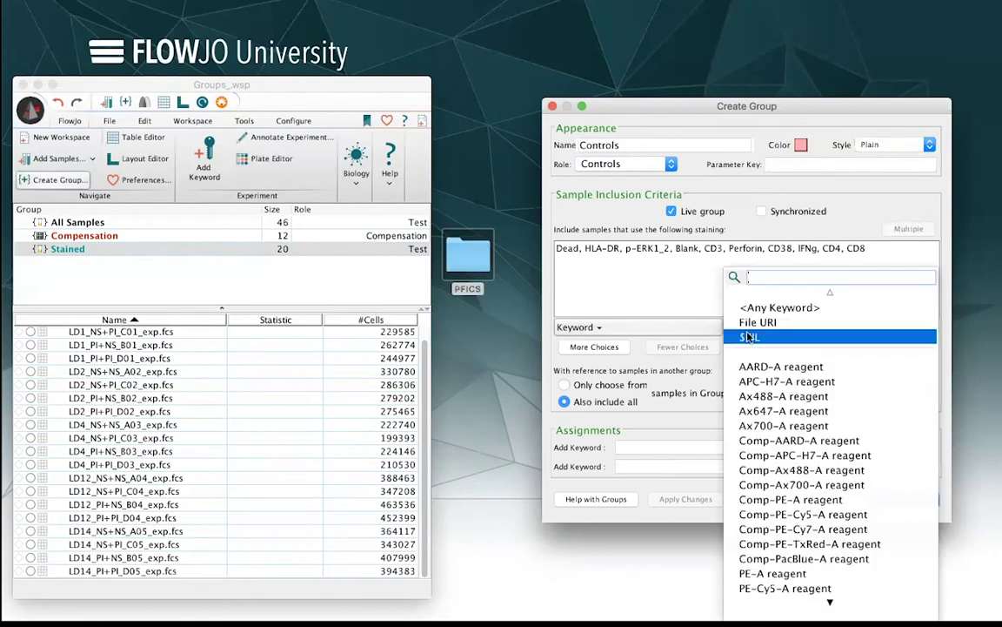
{"action": "left_click", "coordinate": [749, 337]}
{"action": "left_click", "coordinate": [785, 327]}
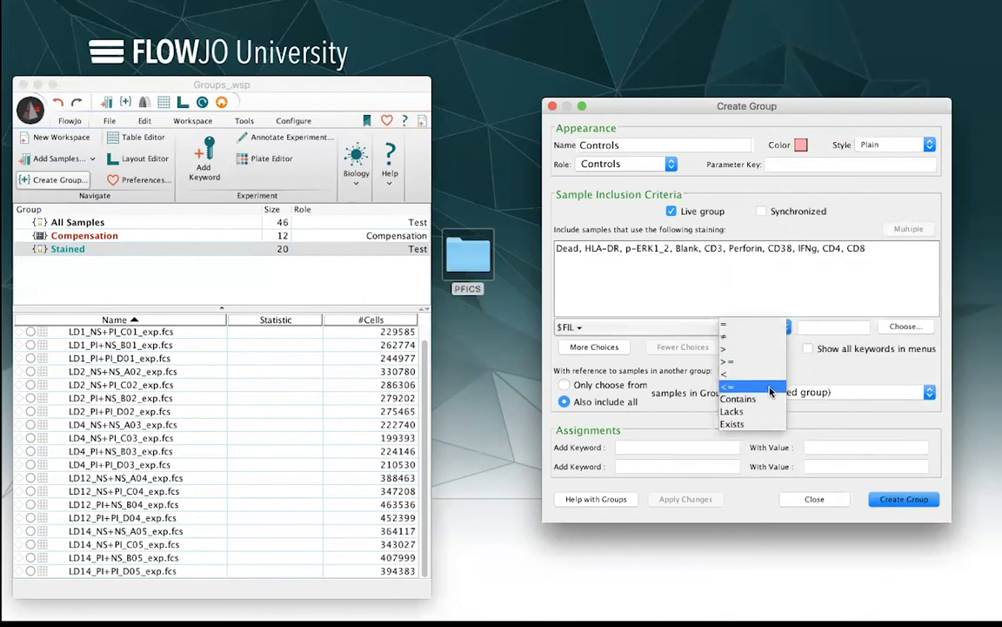
{"action": "left_click", "coordinate": [746, 398]}
{"action": "left_click", "coordinate": [823, 328]}
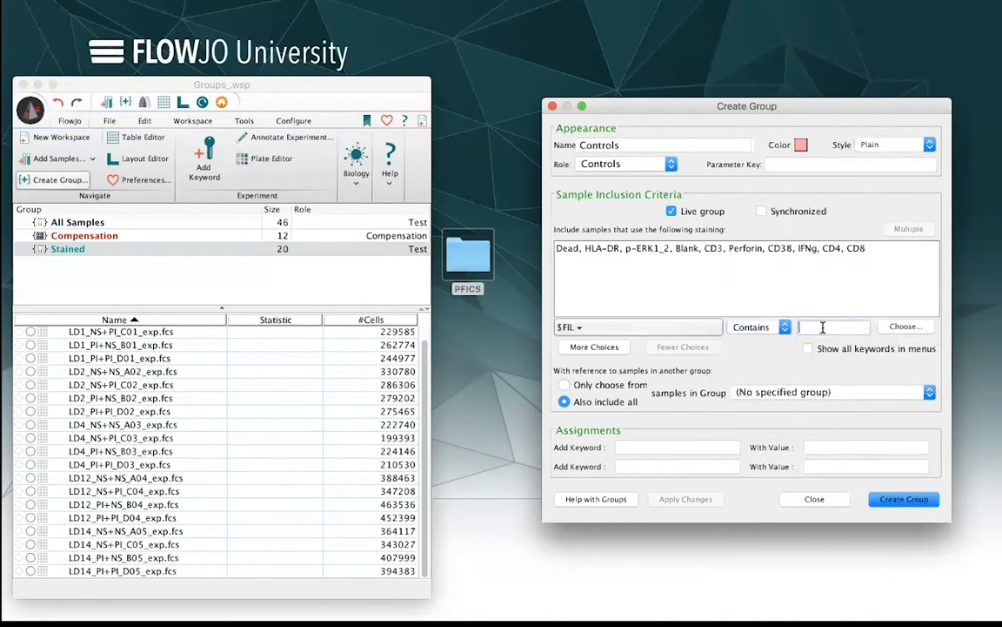
{"action": "type", "text": "FMO"}
{"action": "left_click", "coordinate": [905, 499]}
- Close the group dialog and view the Stained, Compensation and All Samples lists in turn
{"action": "left_click", "coordinate": [814, 498]}
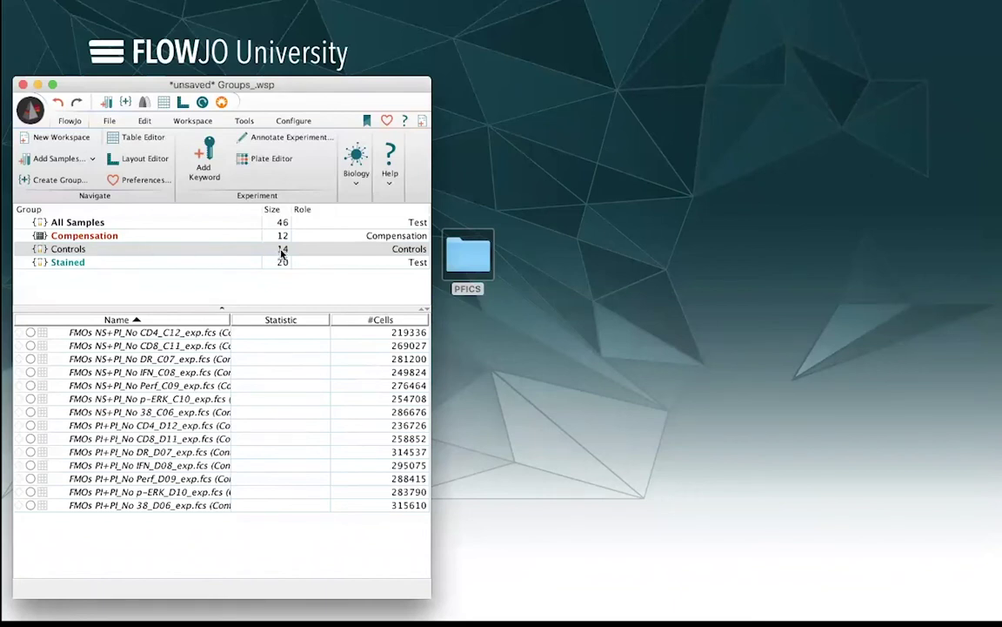
{"action": "left_click", "coordinate": [107, 262]}
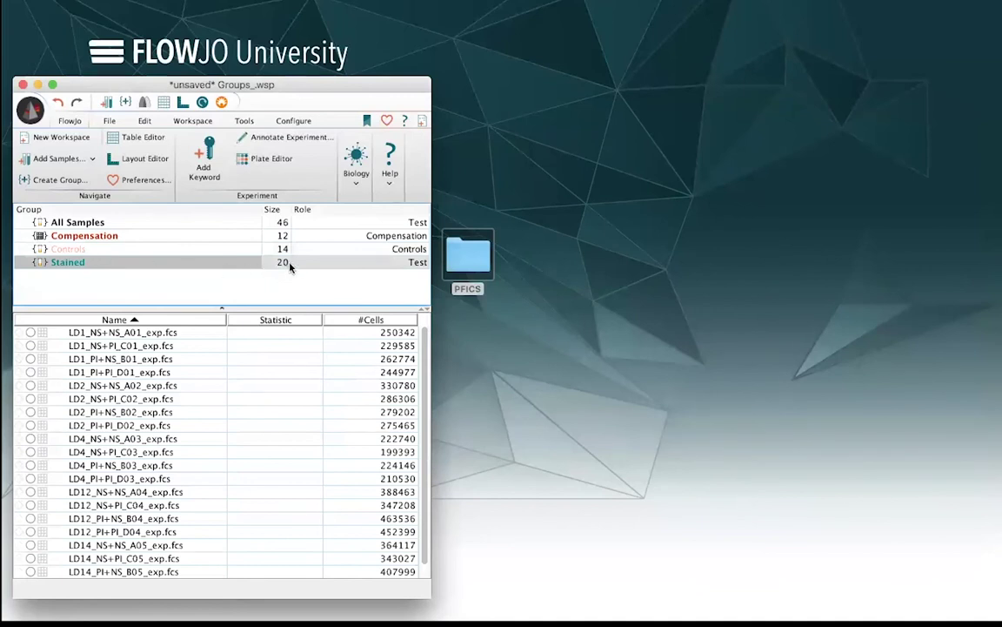
{"action": "left_click", "coordinate": [135, 237]}
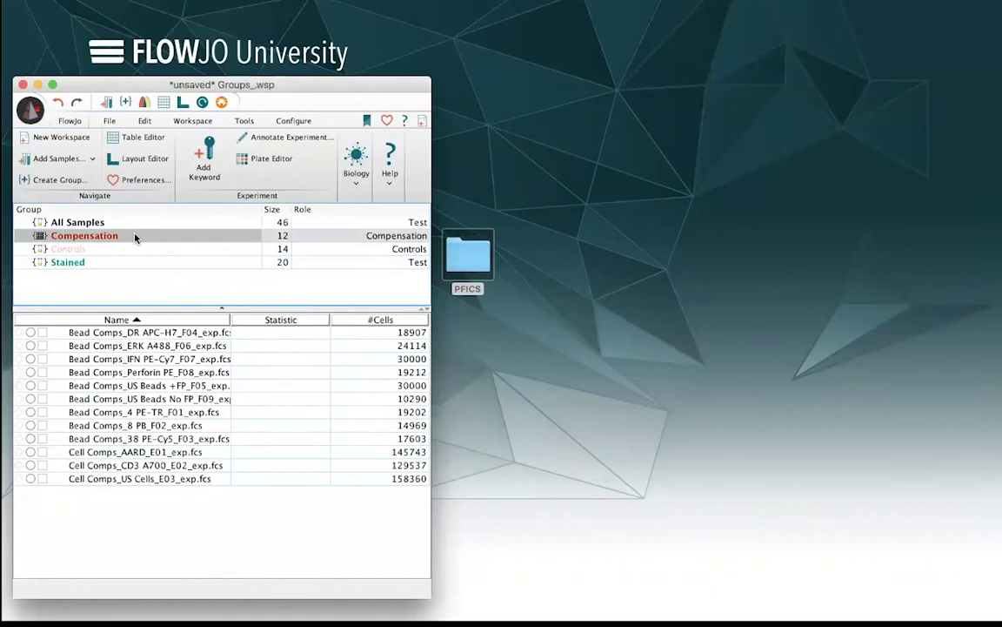
{"action": "left_click", "coordinate": [105, 224]}
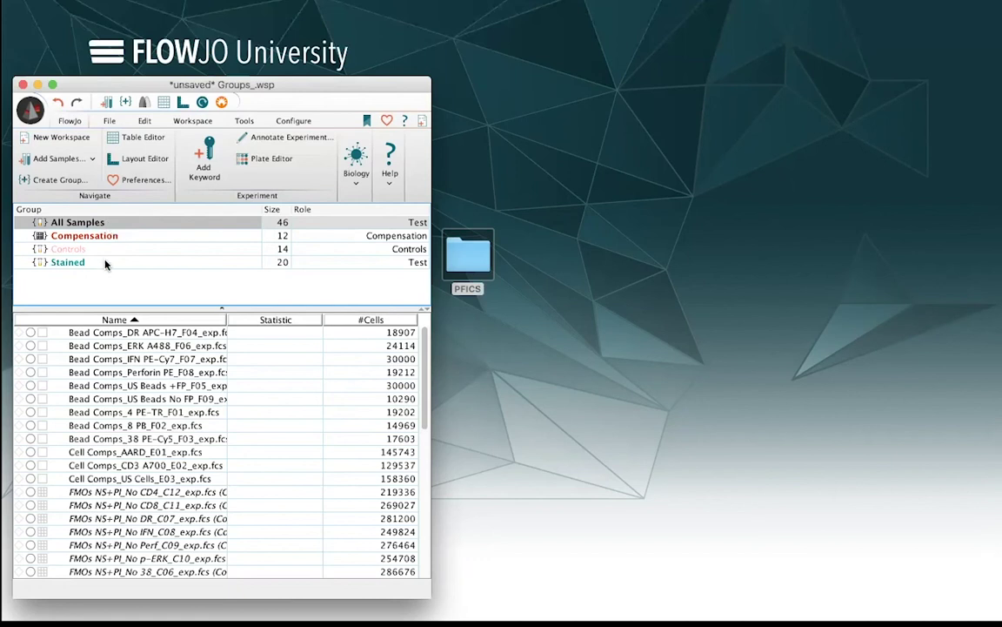
- Remove LD1_NS+NS_A01_exp.fcs from the Stained group
{"action": "left_click", "coordinate": [105, 262]}
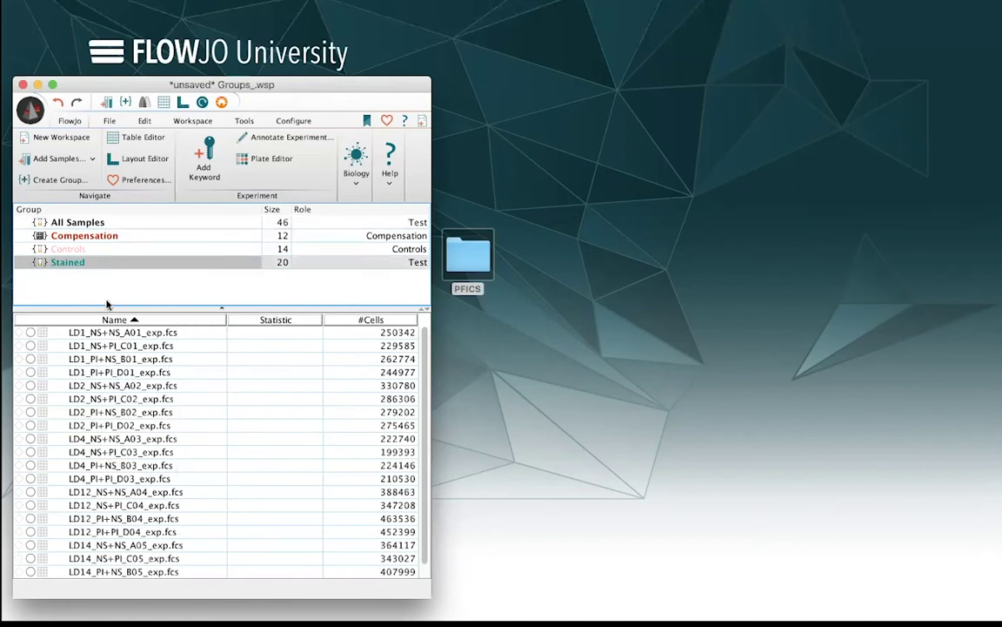
{"action": "left_click", "coordinate": [146, 334]}
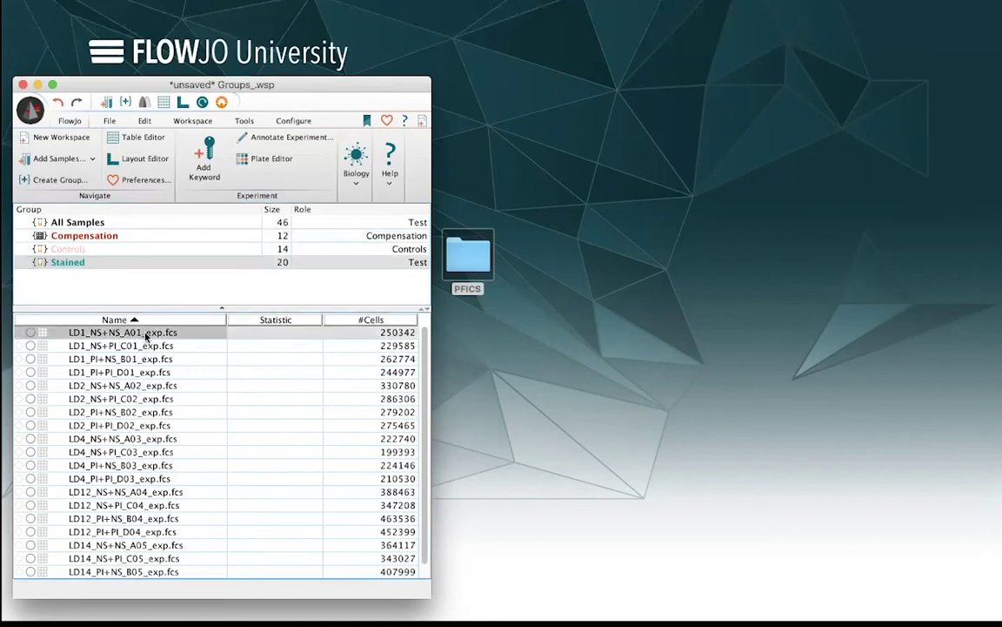
{"action": "key", "text": "Delete"}
- Delete the Bead Comps_DR APC-H7_F04 sample from the workspace, leaving Compensation with 11
{"action": "left_click", "coordinate": [118, 223]}
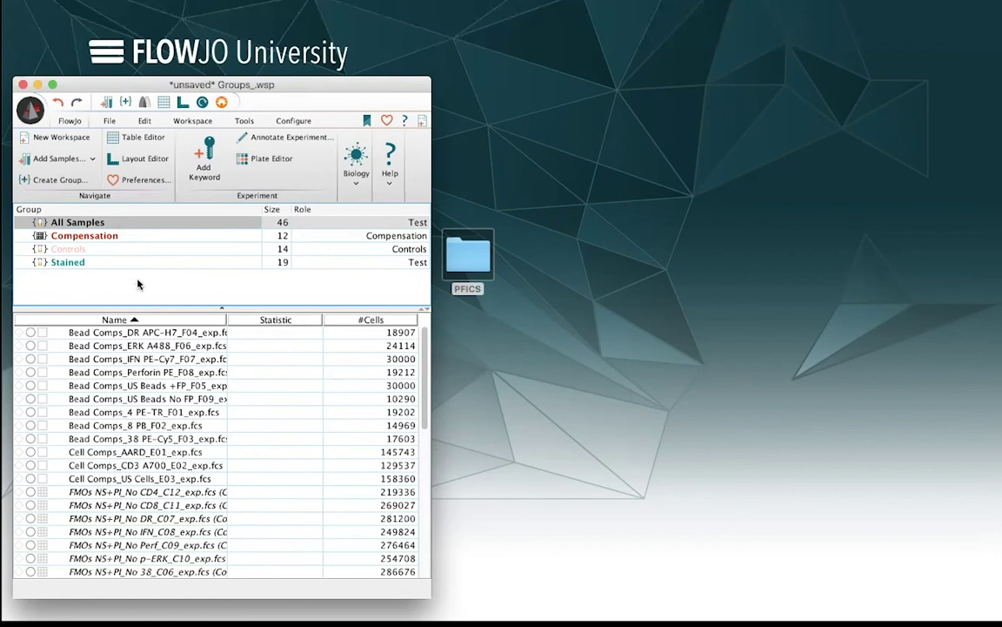
{"action": "left_click", "coordinate": [138, 336]}
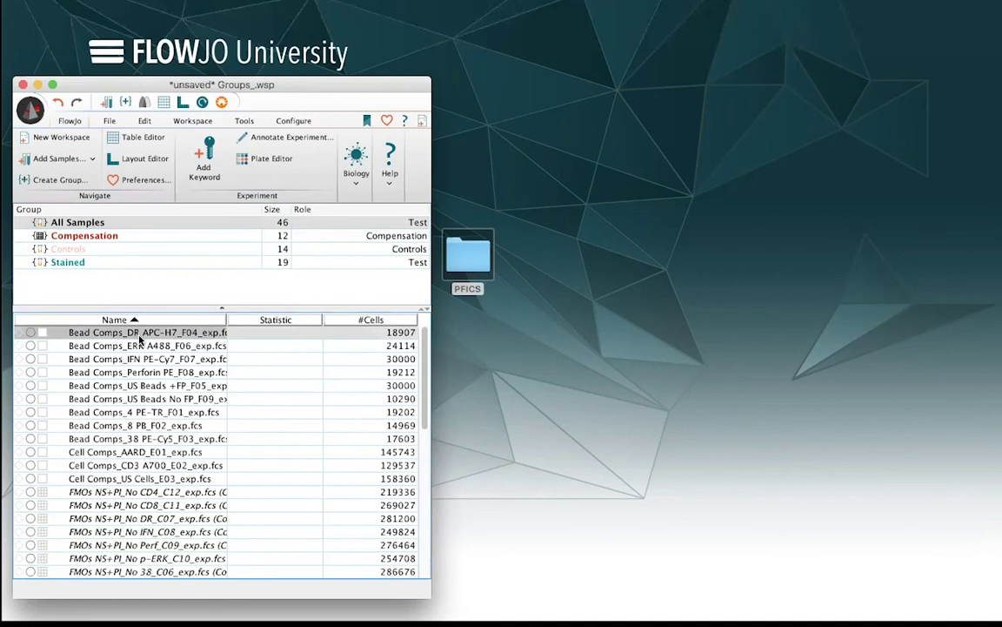
{"action": "key", "text": "Delete"}
{"action": "key", "text": "Return"}
{"action": "left_click", "coordinate": [179, 240]}
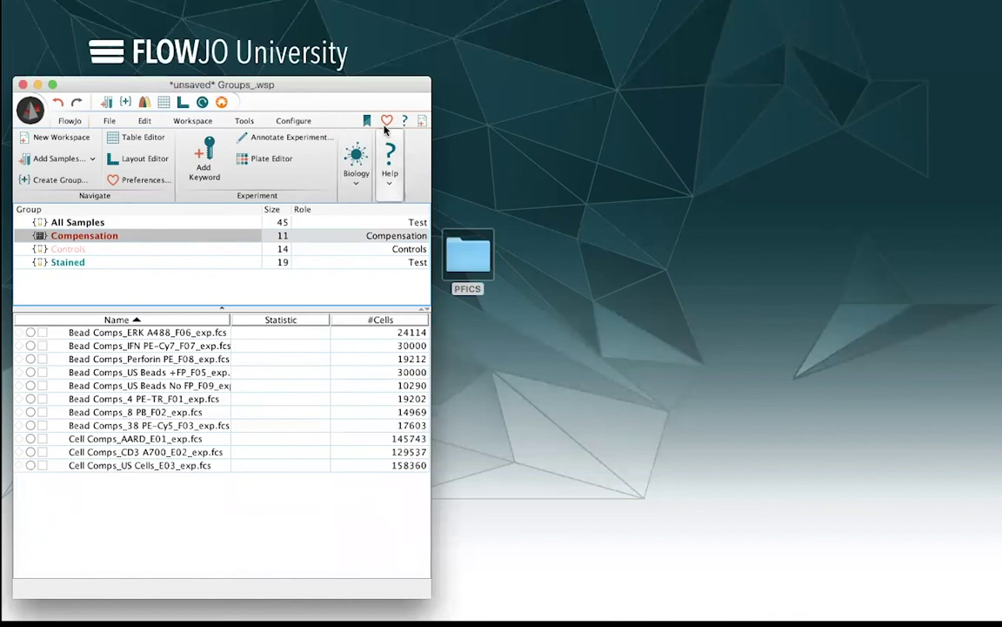
{"action": "key", "text": "super+comma"}
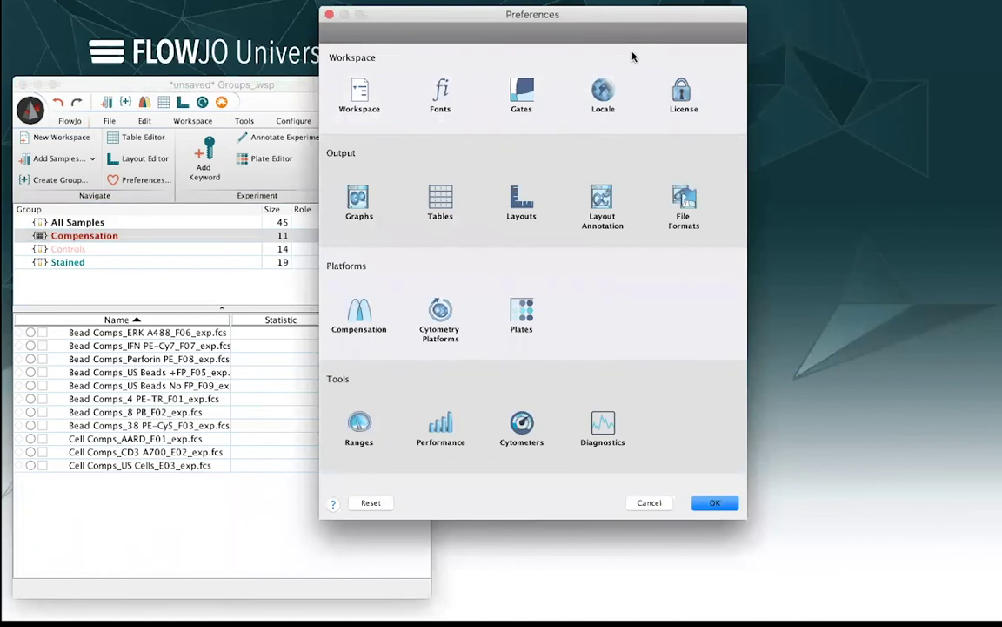
{"action": "left_click", "coordinate": [355, 317]}
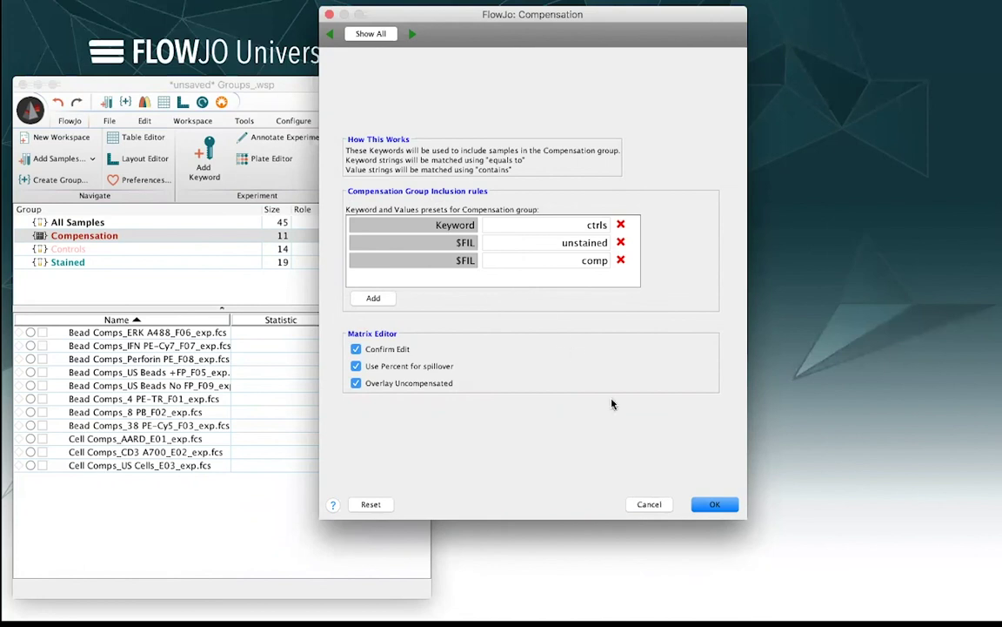
{"action": "left_click", "coordinate": [715, 503]}
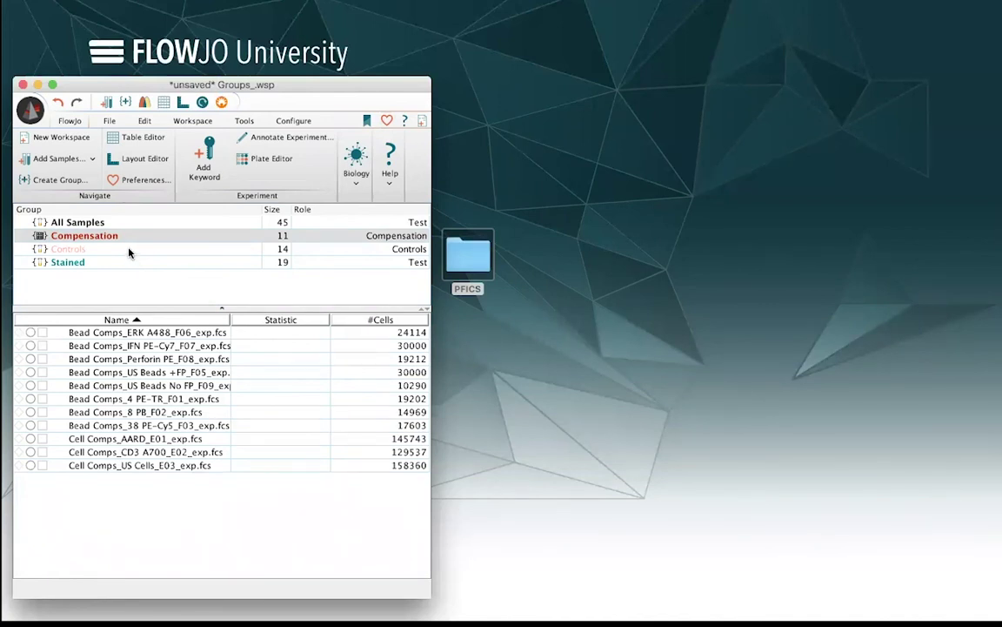
- Create a new group named 'Manual' with no role
{"action": "left_click", "coordinate": [63, 180]}
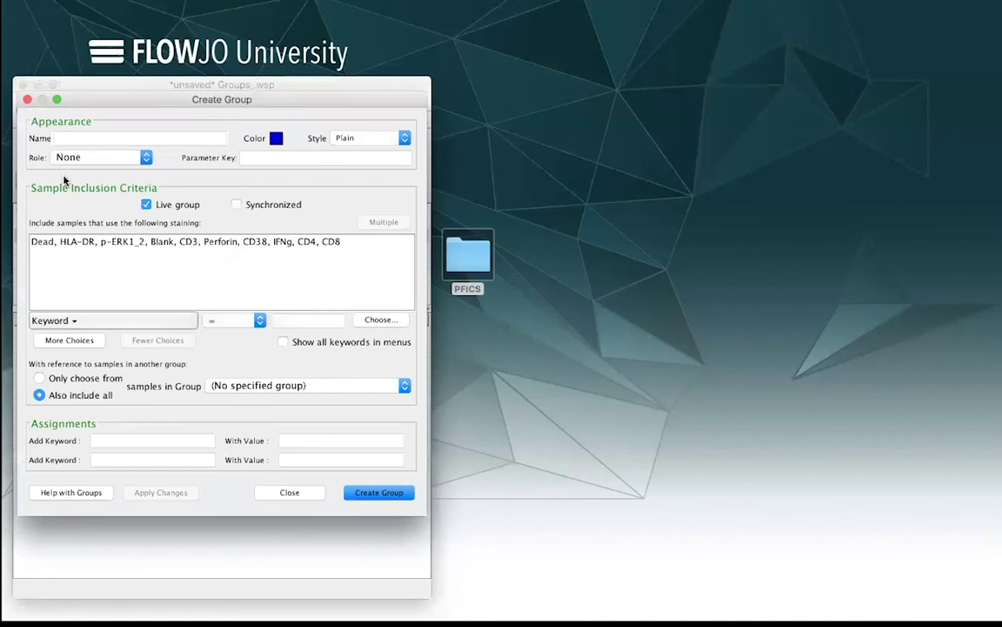
{"action": "left_click_drag", "start_coordinate": [145, 111], "coordinate": [630, 103]}
{"action": "left_click", "coordinate": [607, 130]}
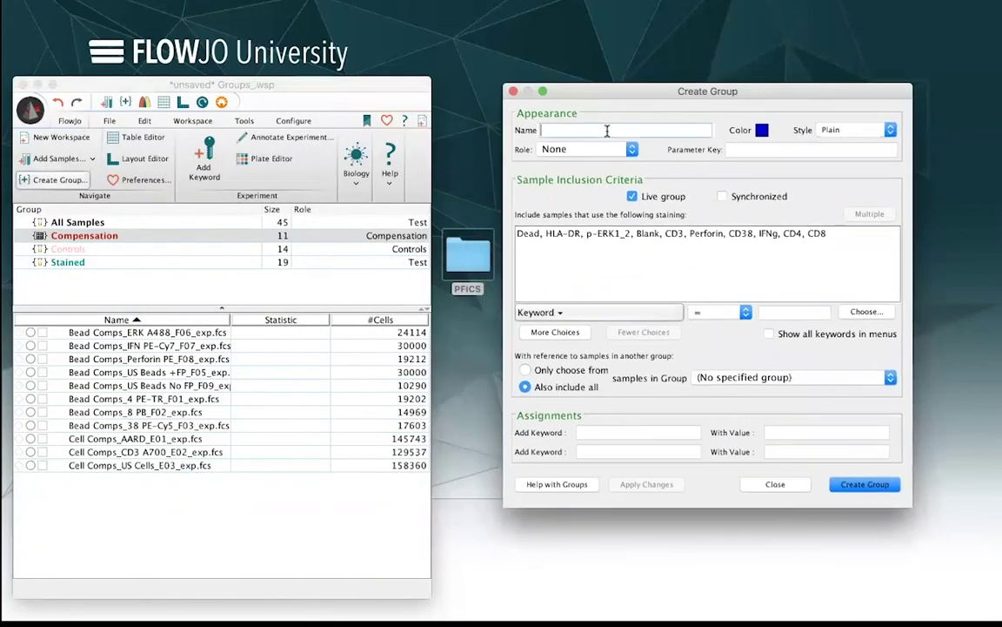
{"action": "type", "text": "Manual"}
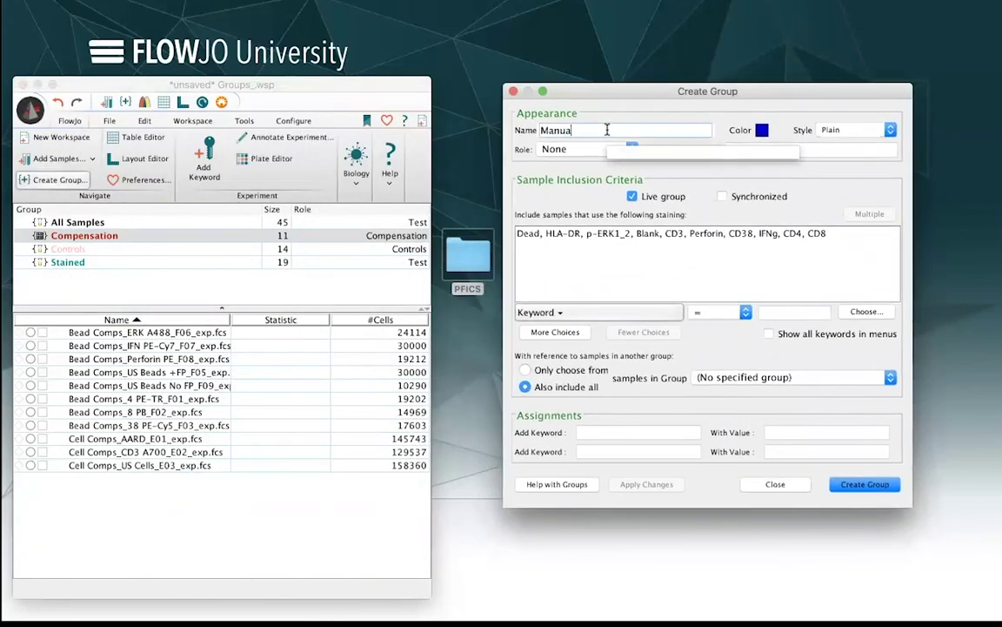
{"action": "left_click", "coordinate": [866, 484]}
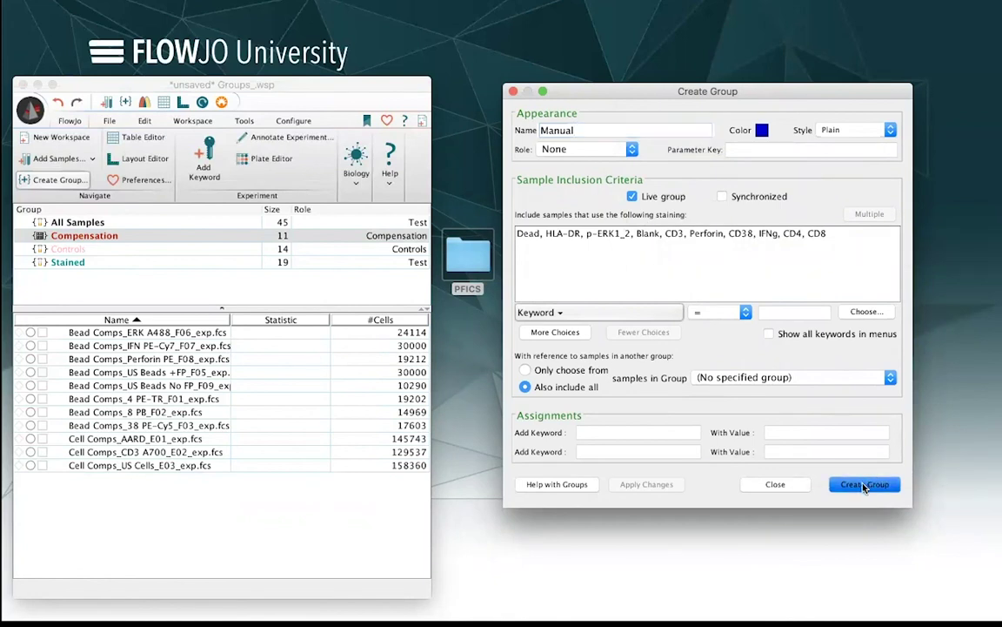
- Put LD1_NS+PI_C01_exp.fcs from Stained into the Manual group
{"action": "left_click", "coordinate": [779, 484]}
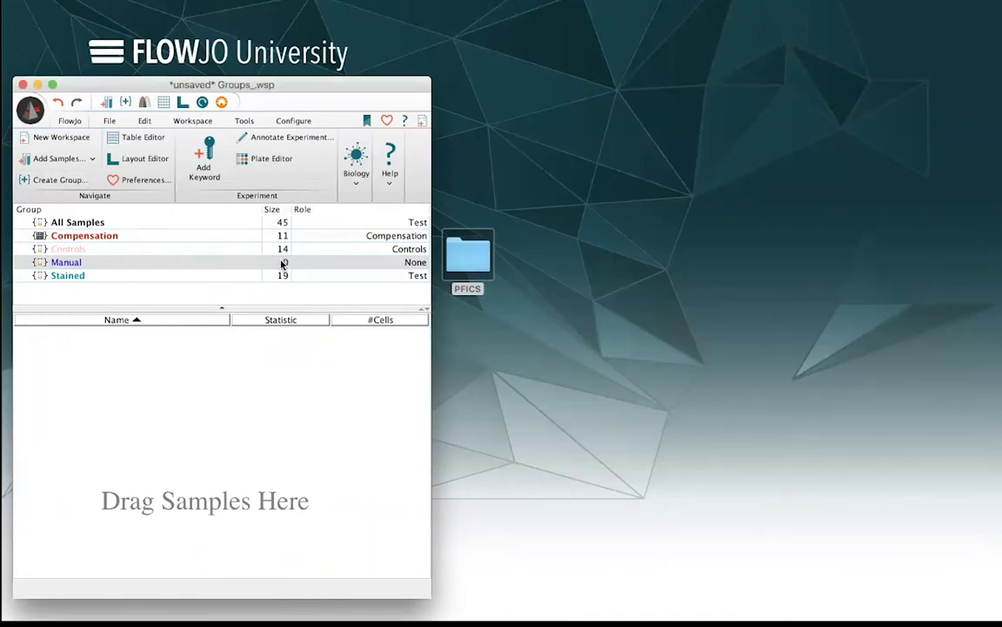
{"action": "left_click", "coordinate": [175, 278]}
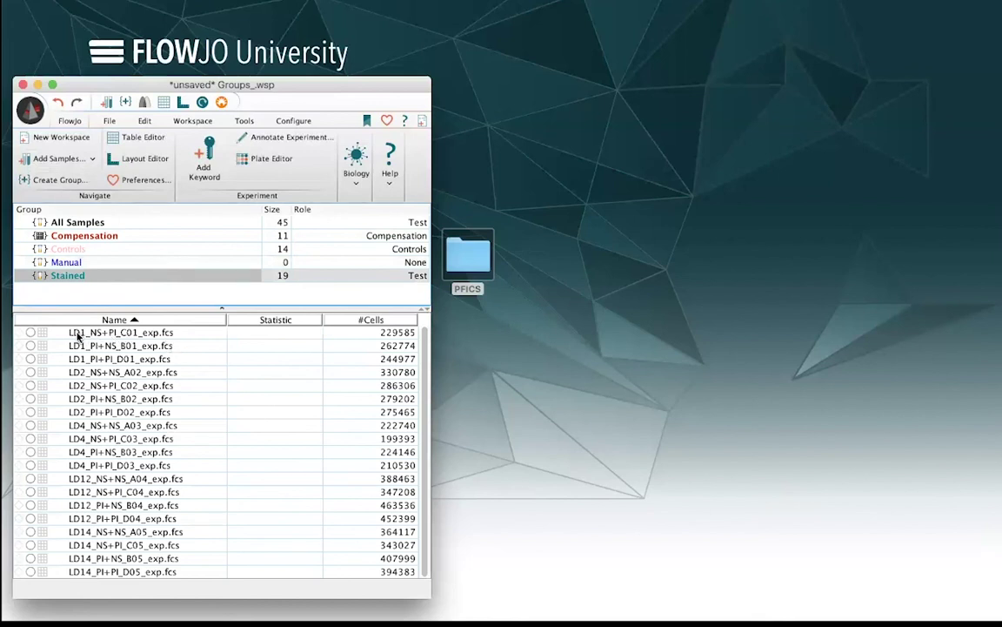
{"action": "left_click_drag", "start_coordinate": [76, 335], "coordinate": [96, 265]}
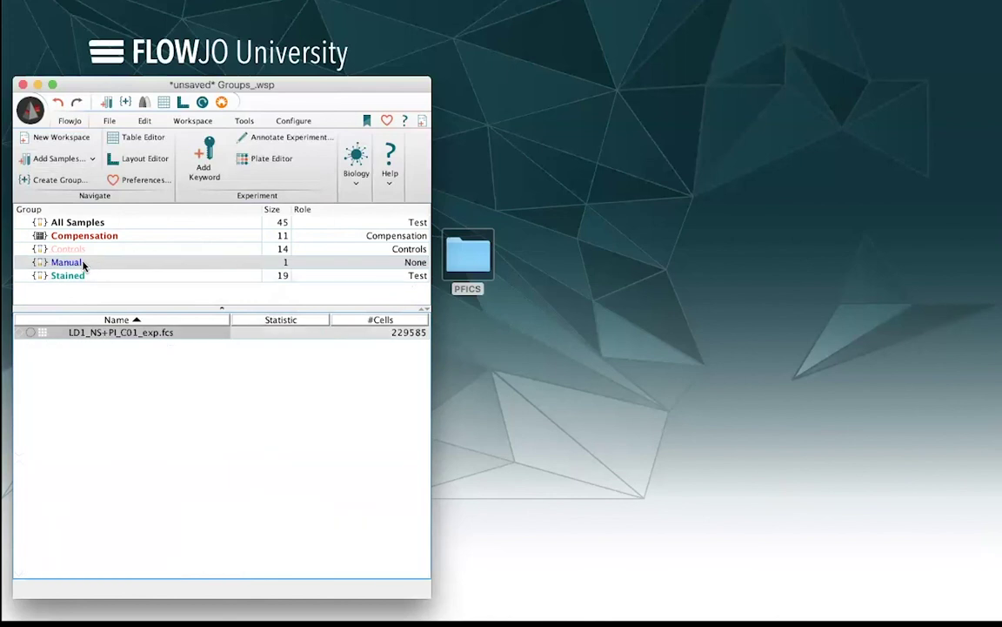